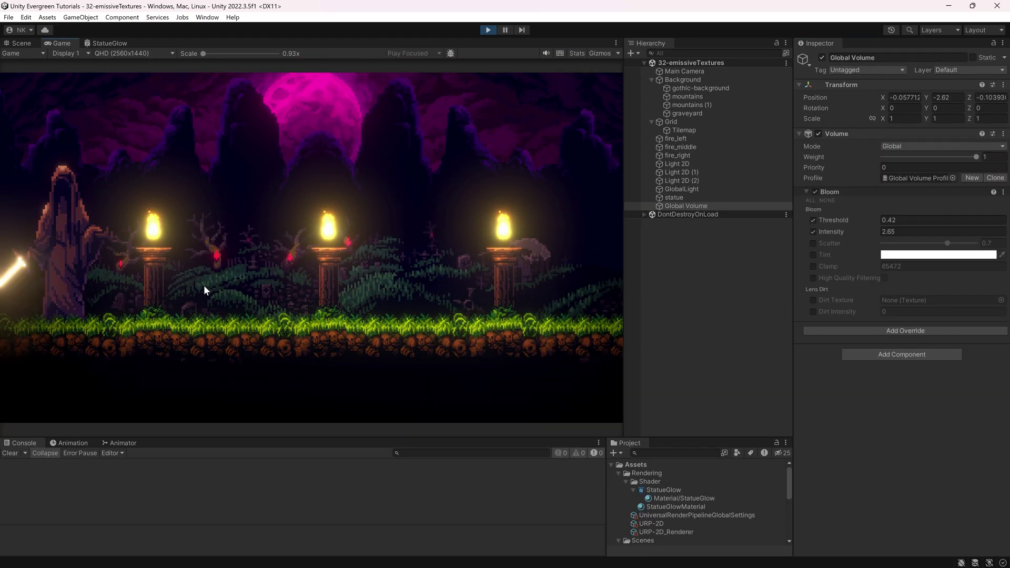
Stop the running scene and inspect the import settings of the statue texture in the Gothic-Platformer folder.
key("ctrl+p")
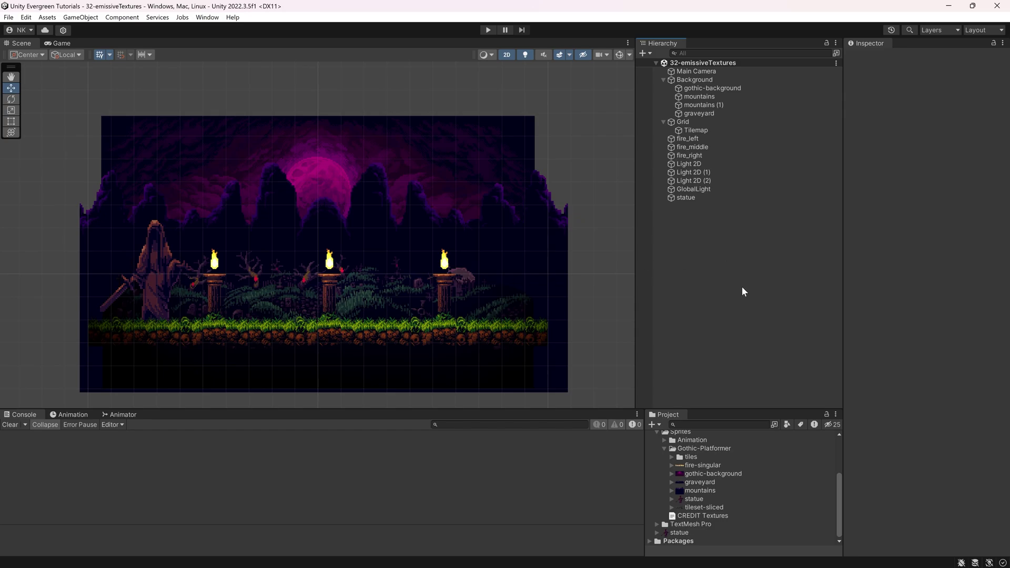
left_click(694, 499)
scroll(702, 479, "up", 3)
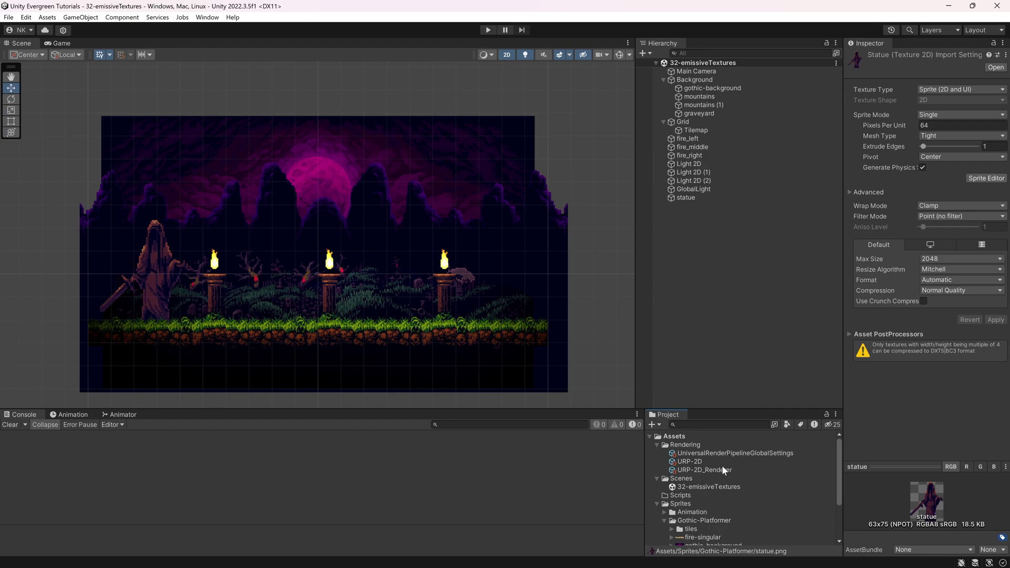
Run the scene, try an intensity of 0.9 on the first Light 2D, and undo the change.
left_click(488, 31)
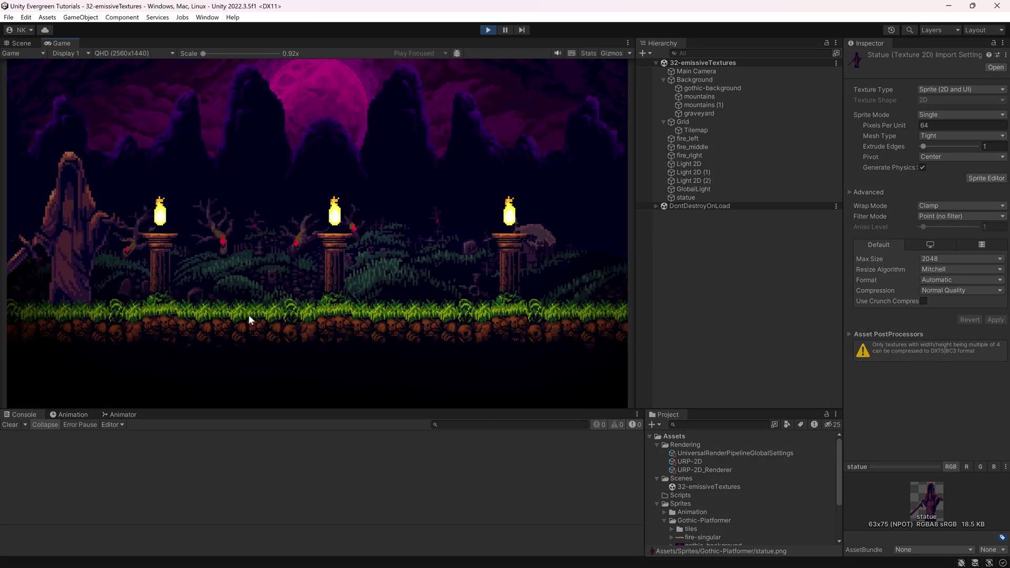
left_click(705, 164)
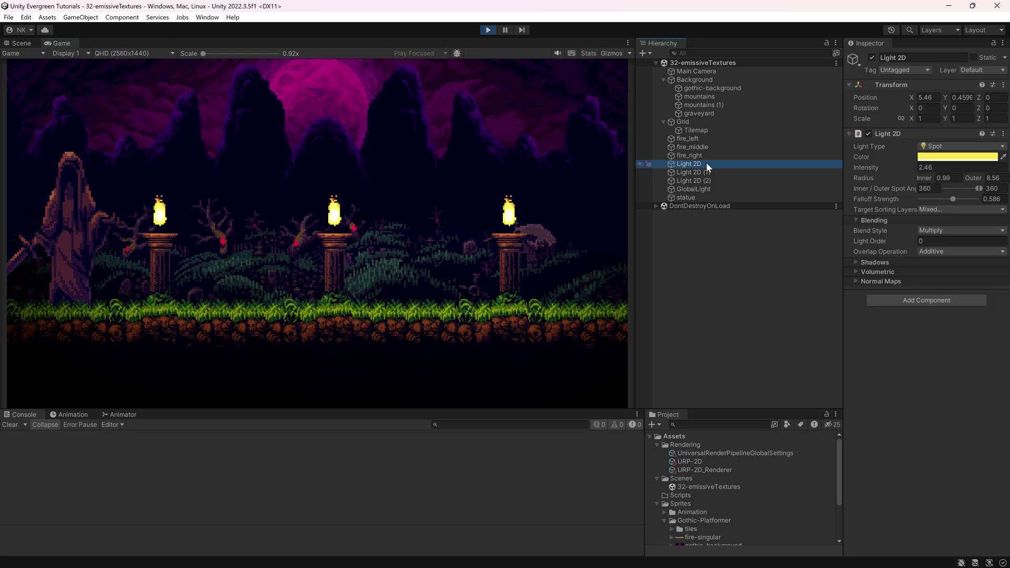
left_click(876, 168)
left_click_drag(876, 166, 624, 267)
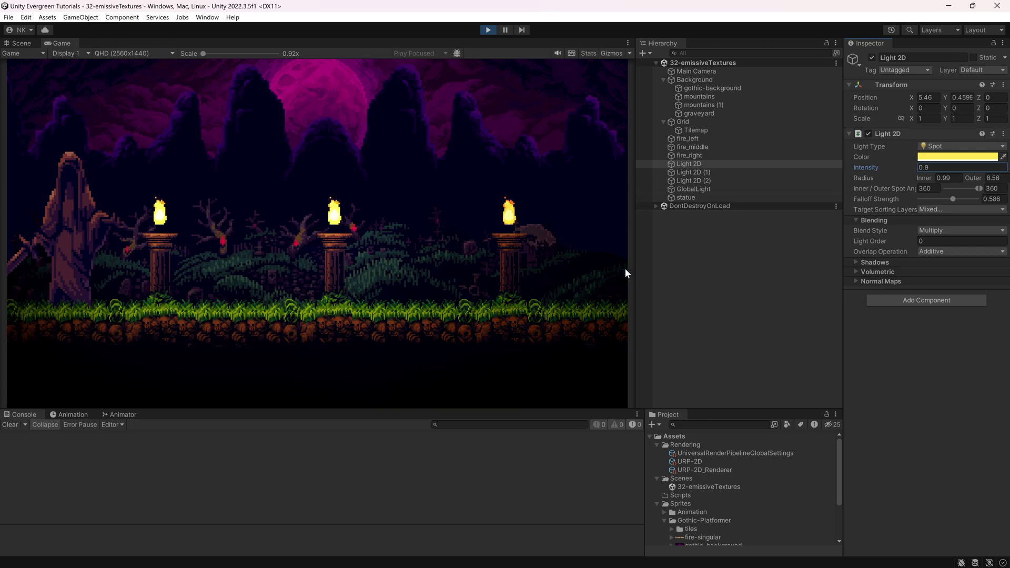
key("ctrl+z")
Try a different intensity on GlobalLight while the scene runs, and exit play mode.
left_click(692, 190)
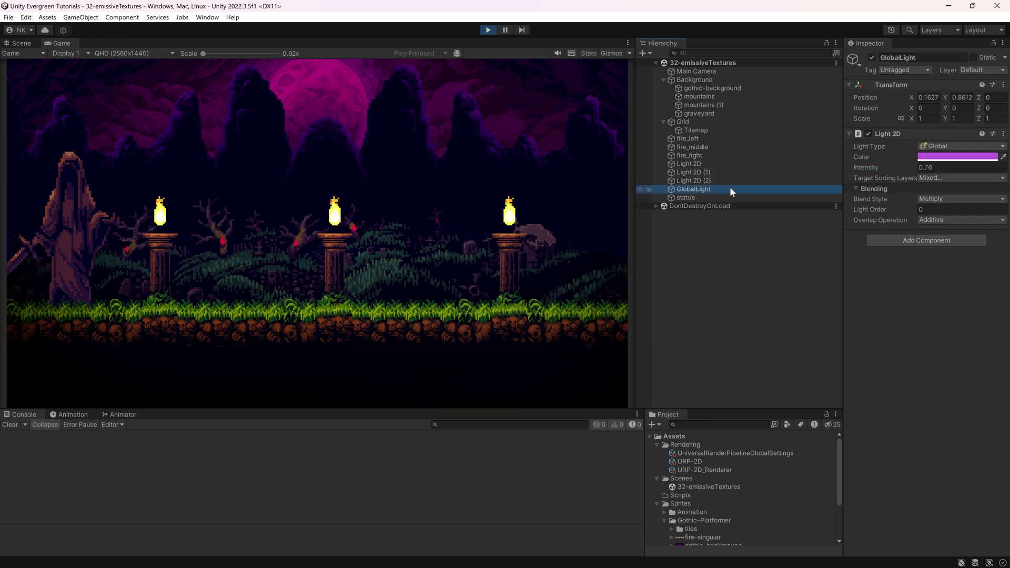
left_click_drag(870, 165, 818, 162)
key("ctrl+p")
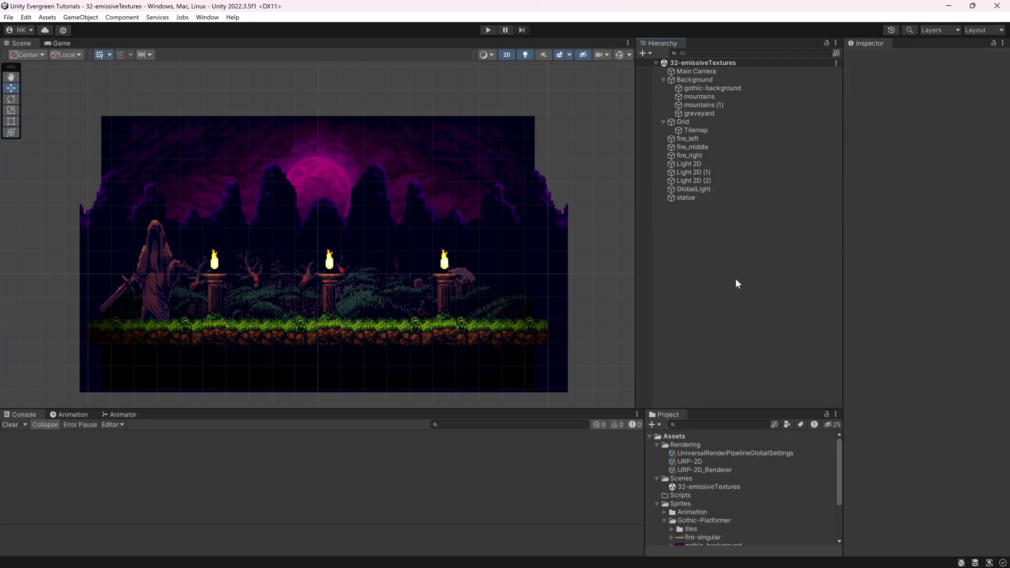
Inspect the statue object's Sprite Renderer settings in the scene and deselect it.
scroll(424, 271, "up", 4)
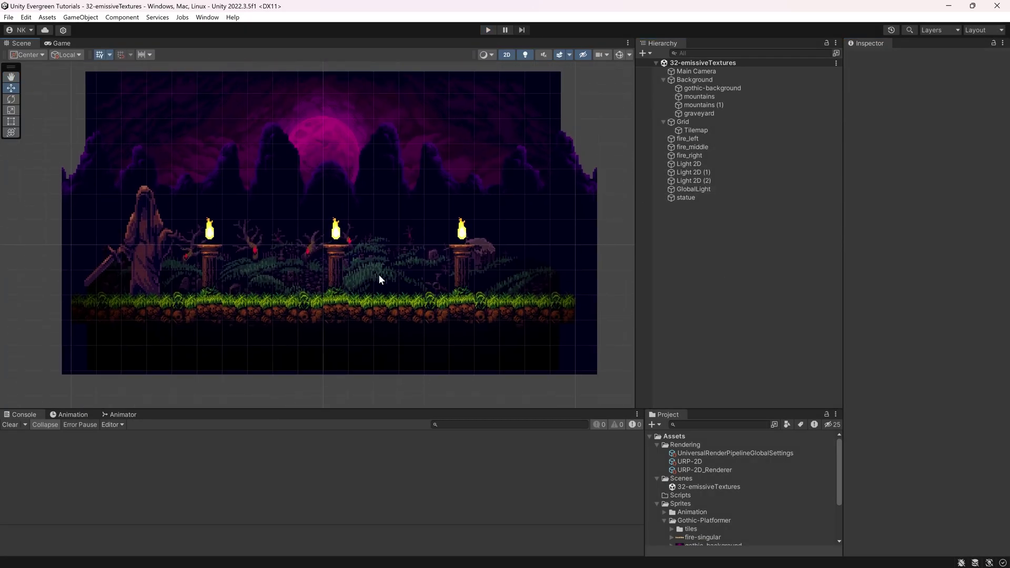
left_click(146, 222)
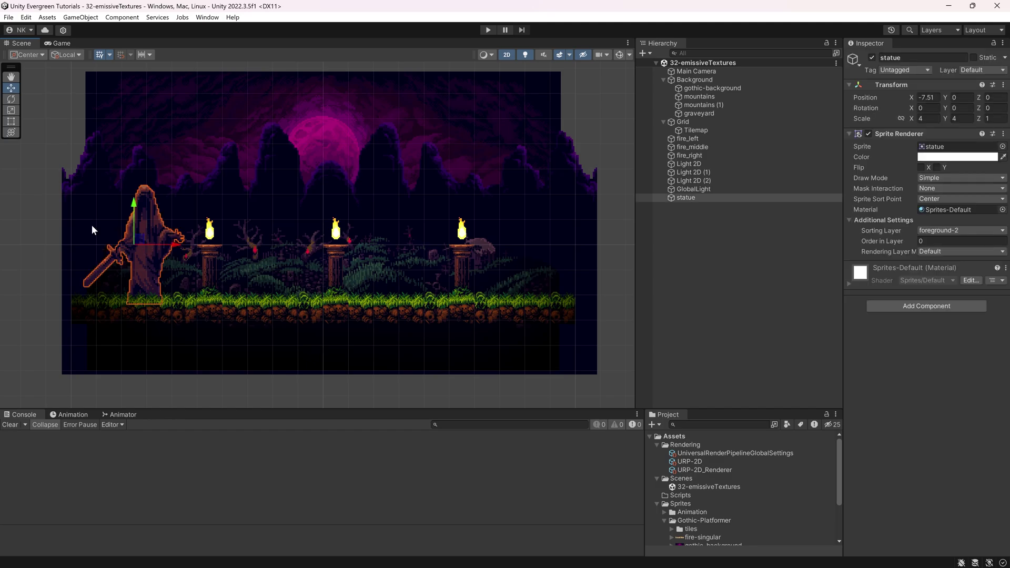
left_click(710, 293)
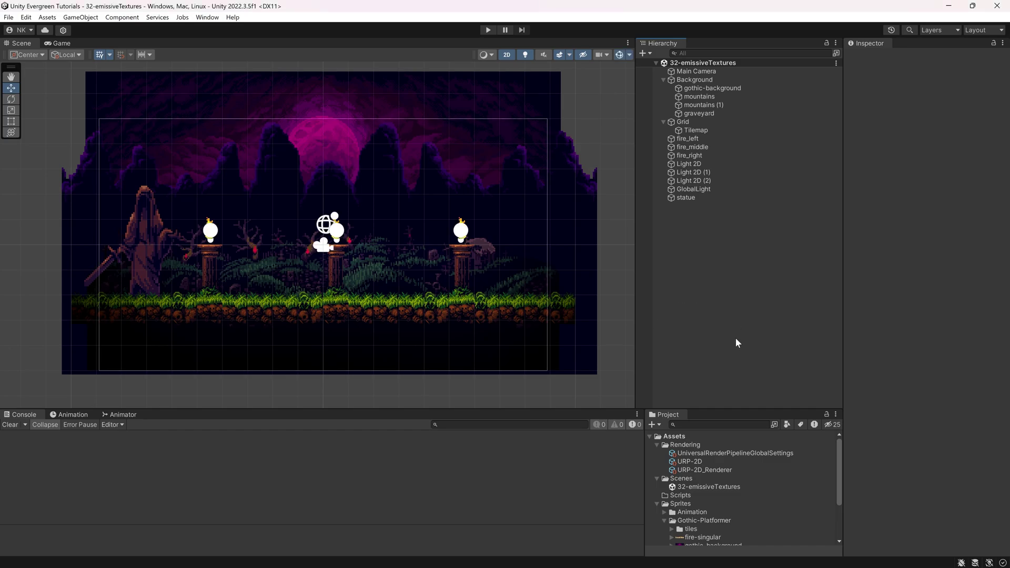
Create a folder named Shader inside the Rendering folder.
right_click(684, 444)
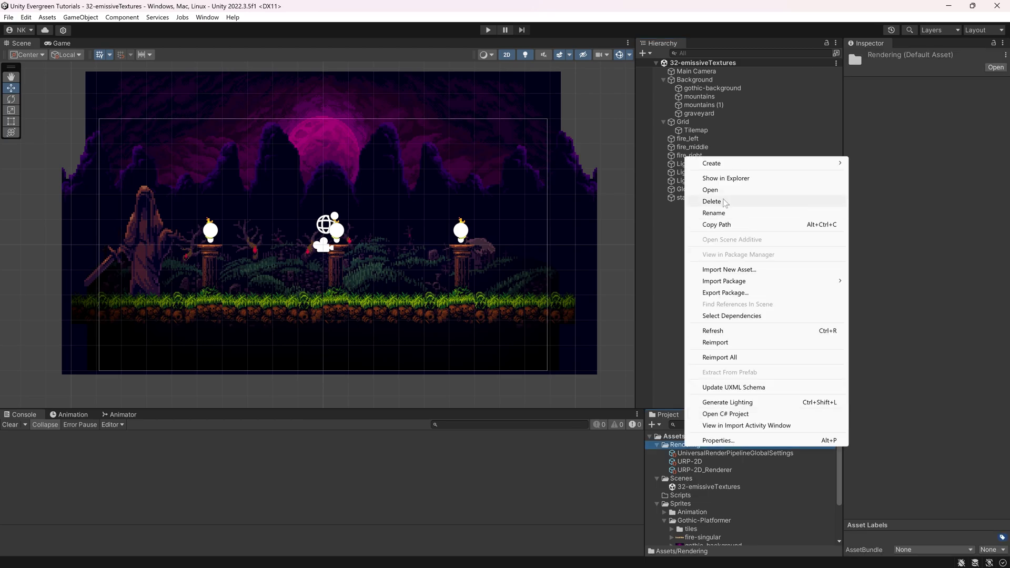
mouse_move(732, 164)
left_click(898, 30)
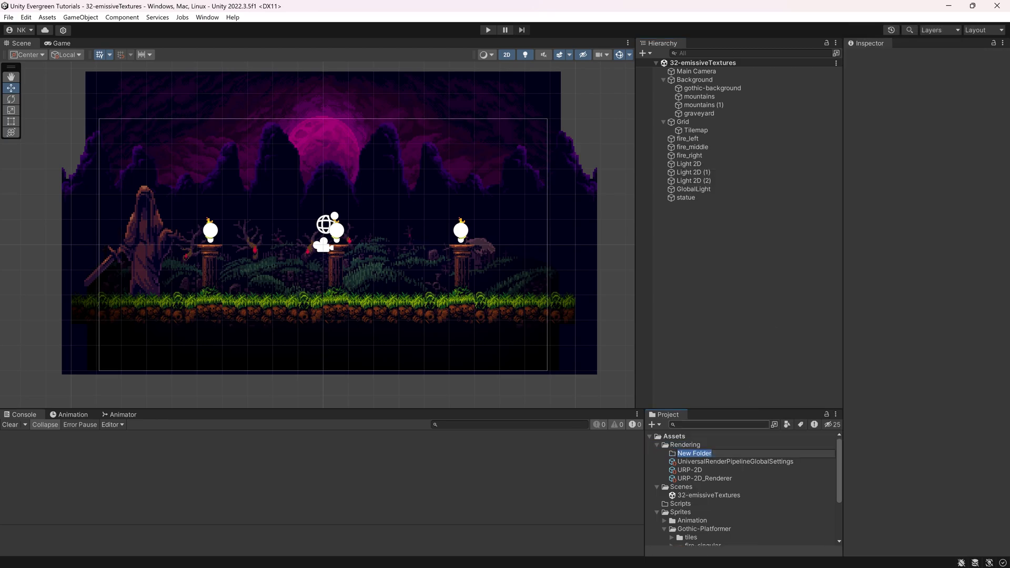
type("Shader")
key("Return")
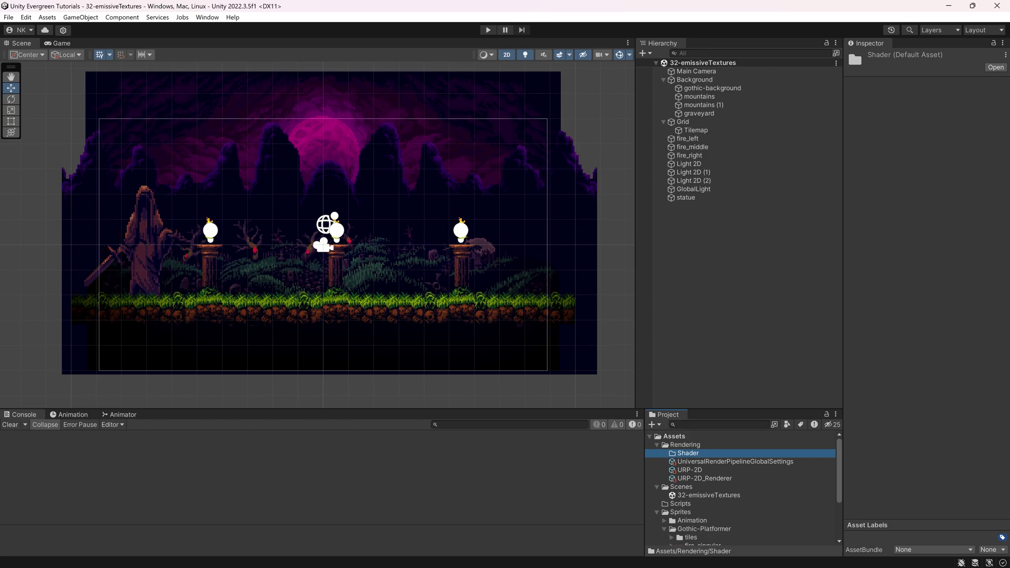
Create a URP Sprite Unlit Shader Graph named StatueGlow in the Shader folder.
right_click(689, 455)
mouse_move(721, 171)
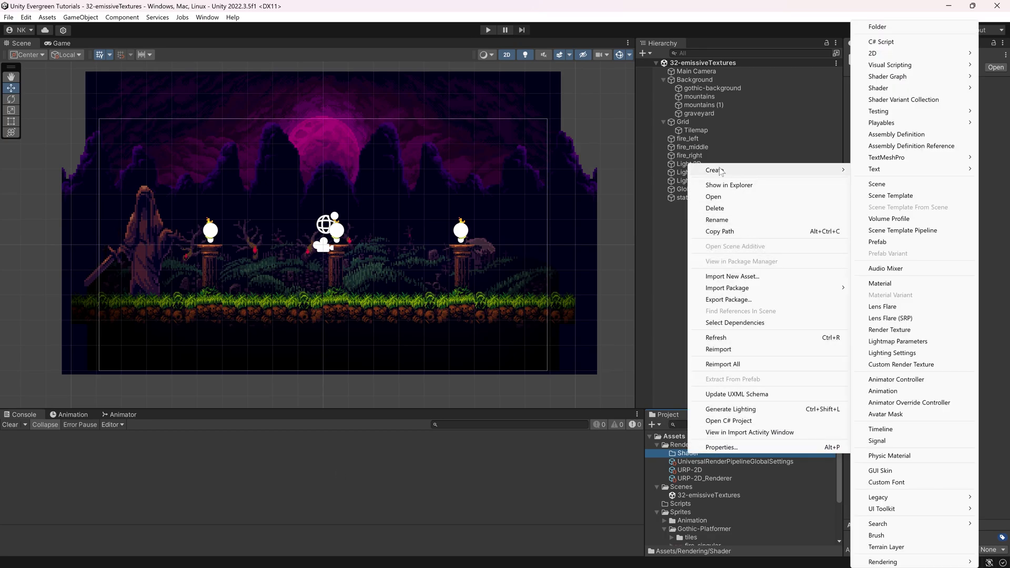
mouse_move(894, 76)
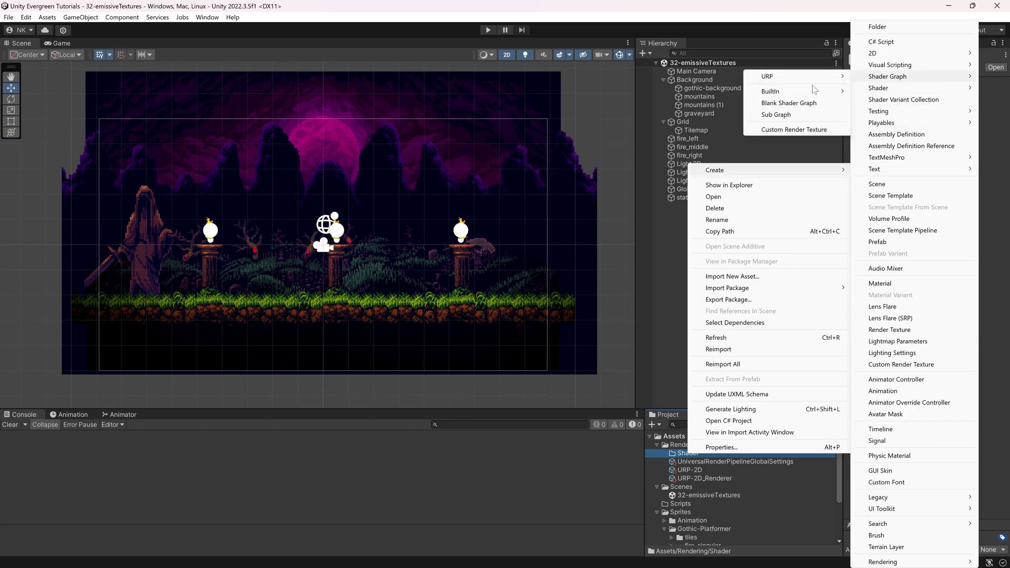
mouse_move(798, 80)
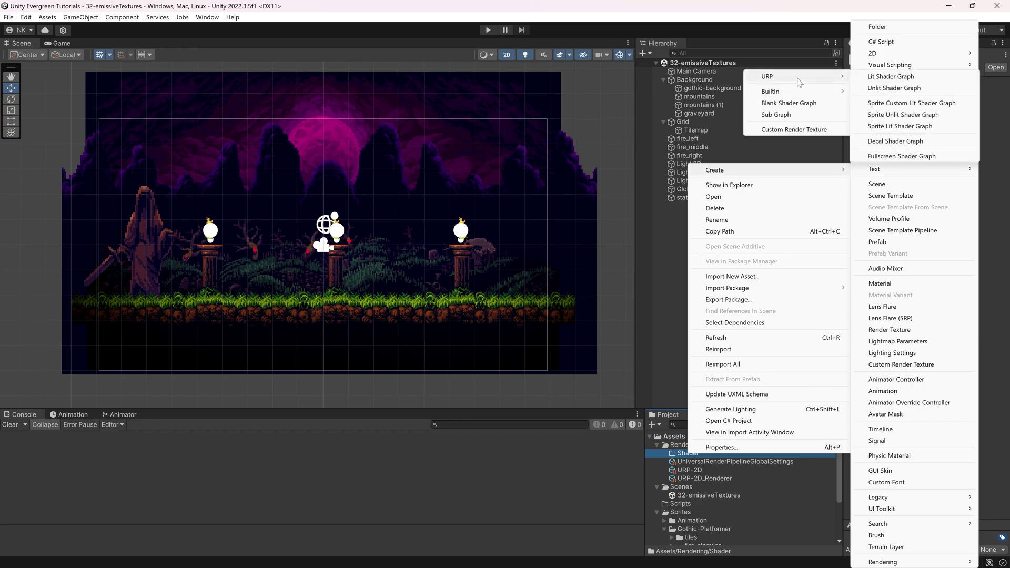
left_click(899, 114)
type("Sta")
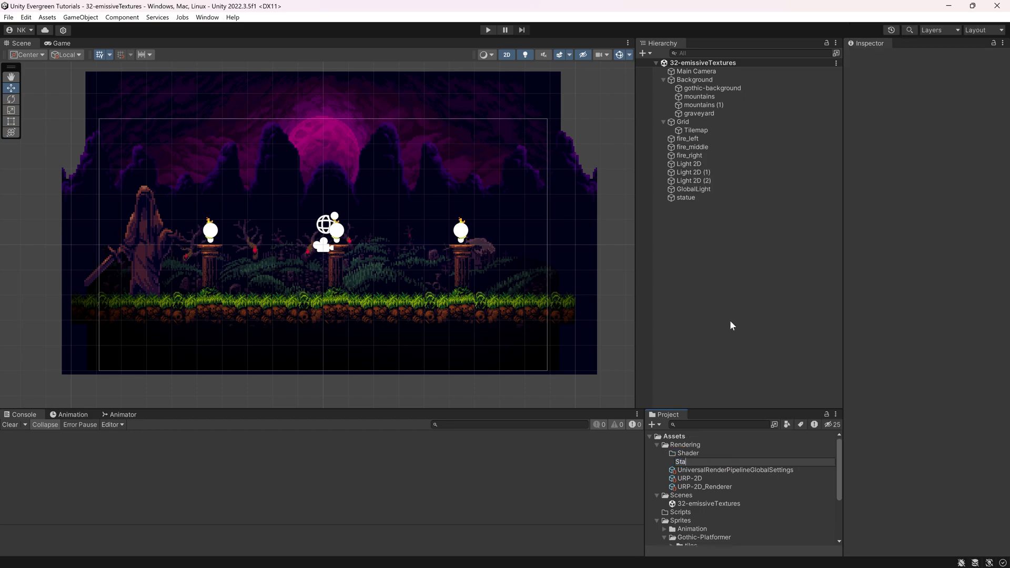
type("tueGlow")
key("Return")
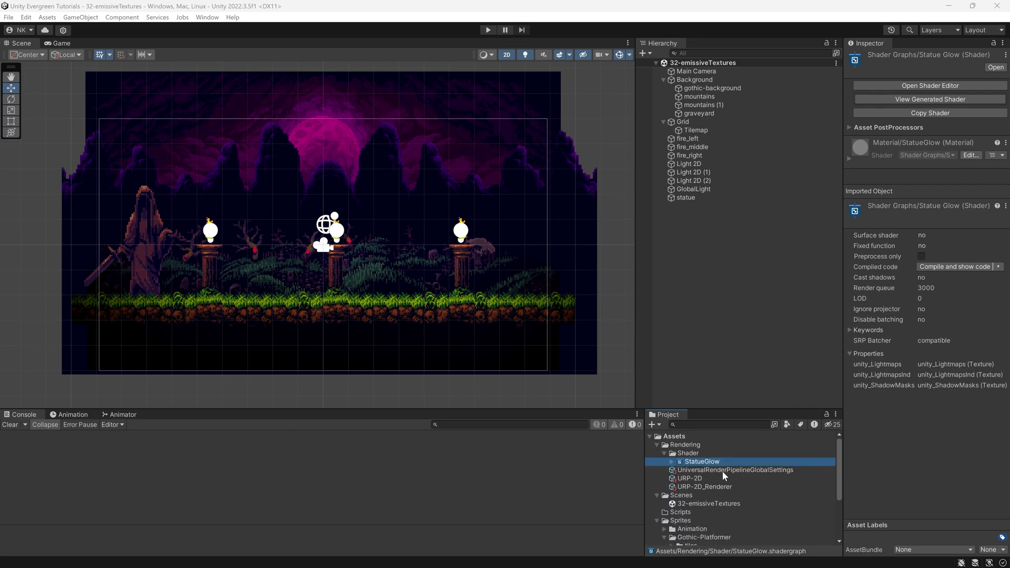
Open the Gothic-Platformer statue texture in the Sprite Editor and switch to its Secondary Textures mode.
scroll(702, 487, "down", 5)
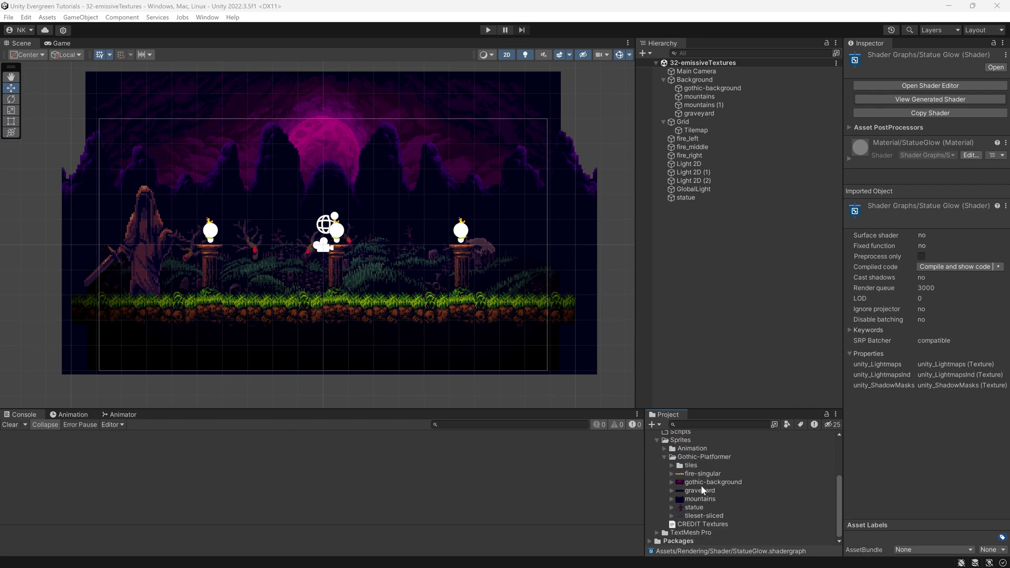
left_click(692, 507)
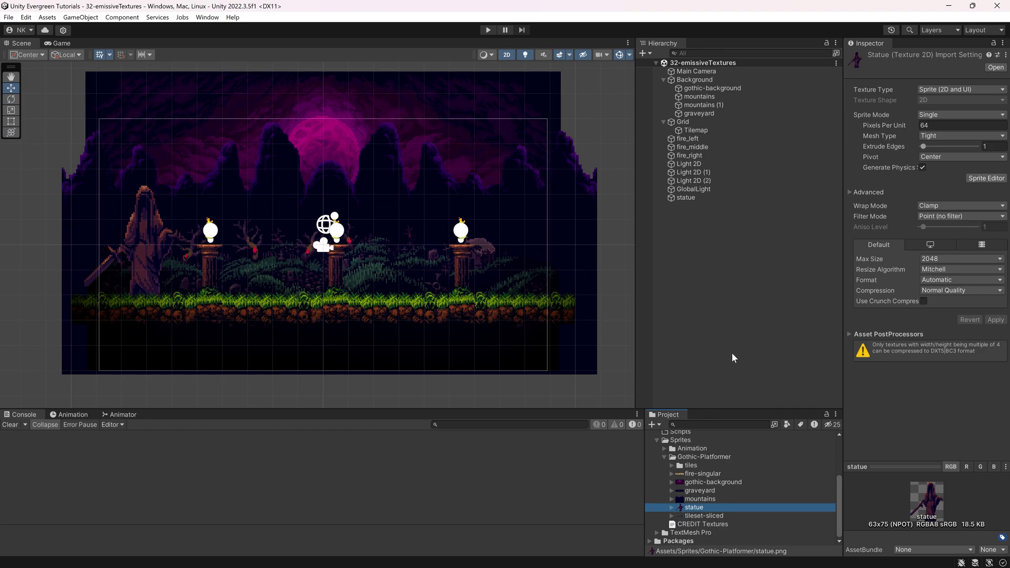
left_click(968, 179)
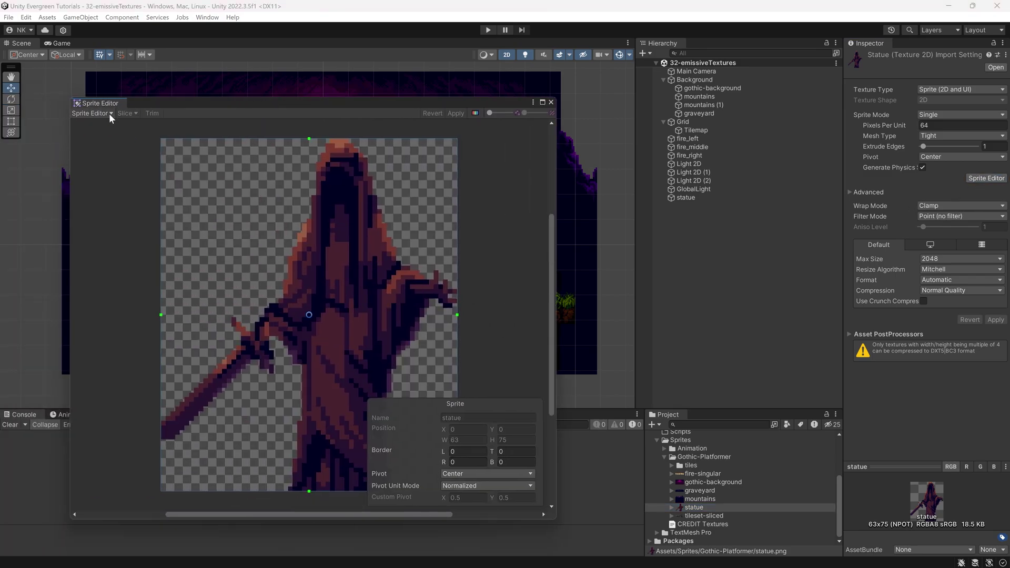
left_click(105, 114)
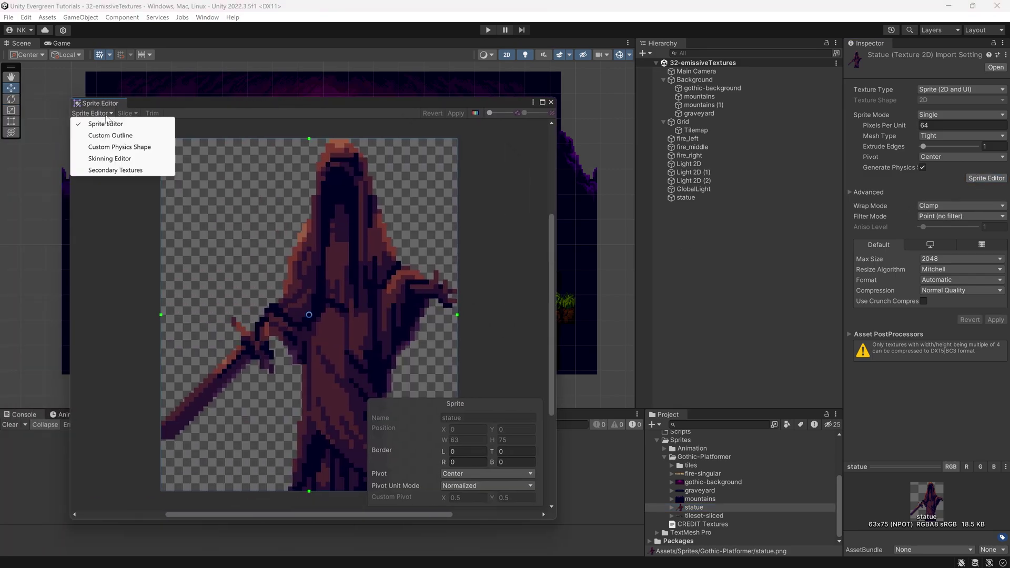
left_click(103, 174)
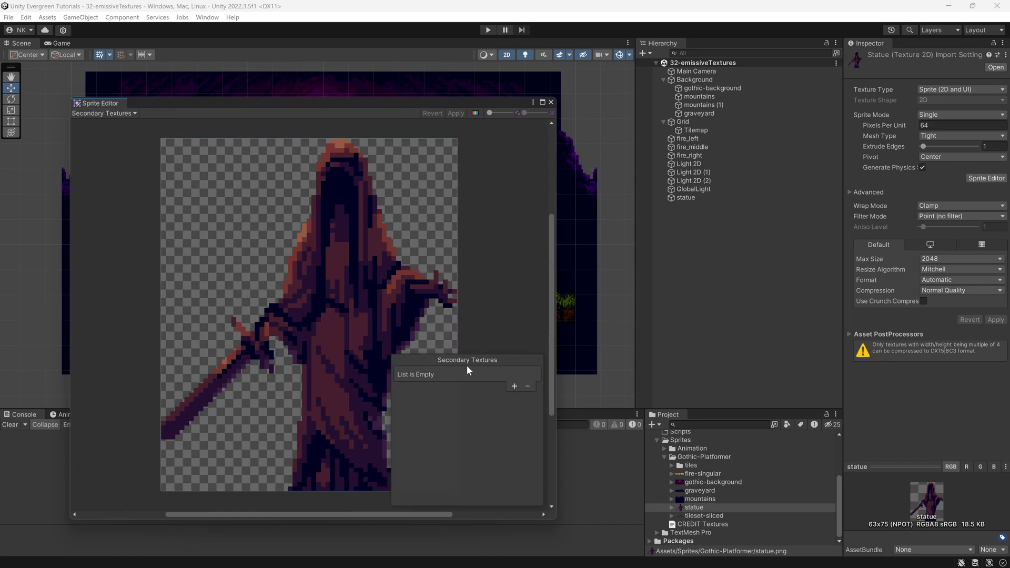
Add a secondary texture entry named _Emission to the statue sprite.
left_click(514, 386)
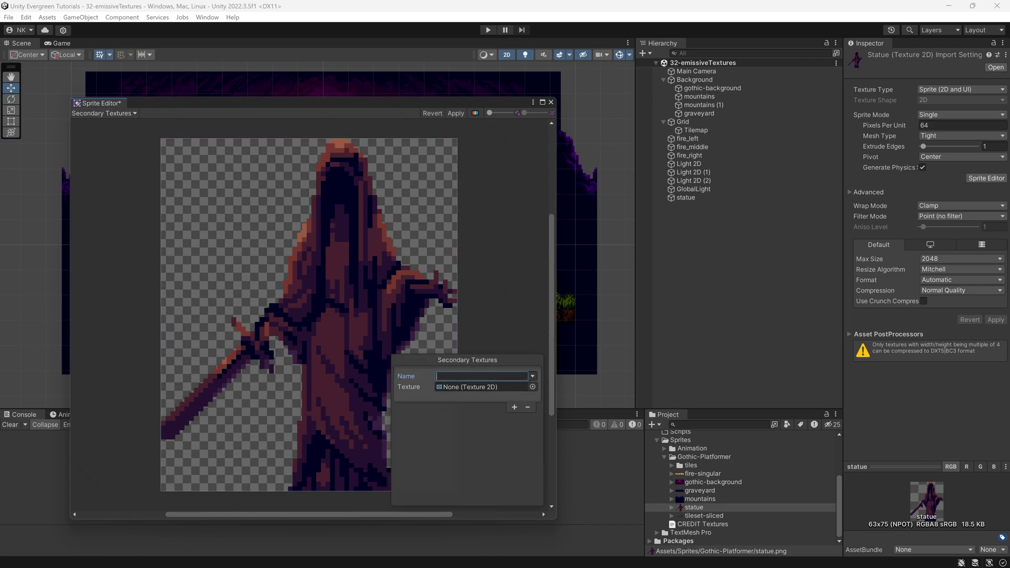
type("_Emission")
key("Tab")
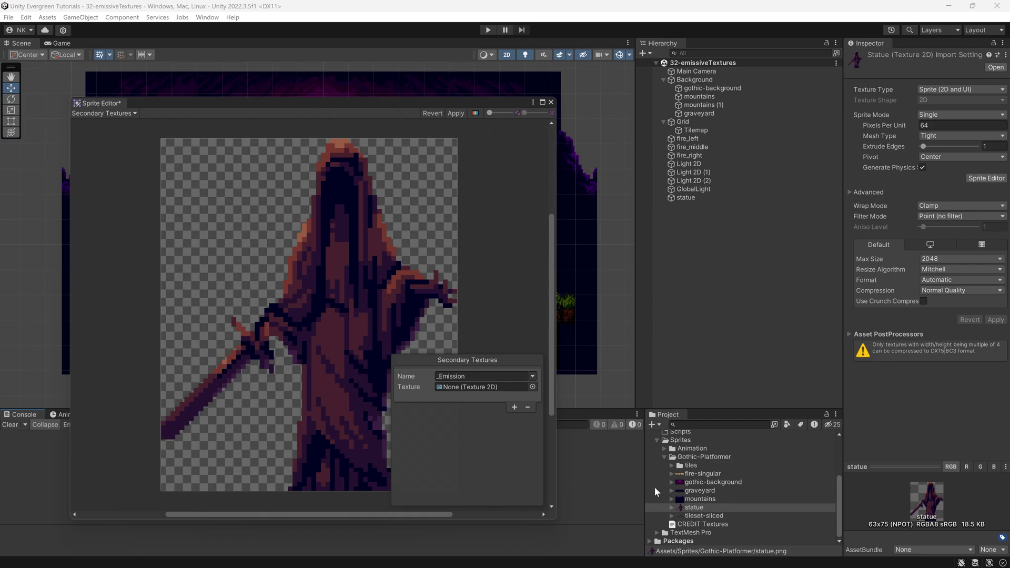
Import the statue-light-emissions texture into Gothic-Platformer, and apply Point (no filter) filtering and 64 pixels per unit to it.
left_click_drag(693, 507, 694, 458)
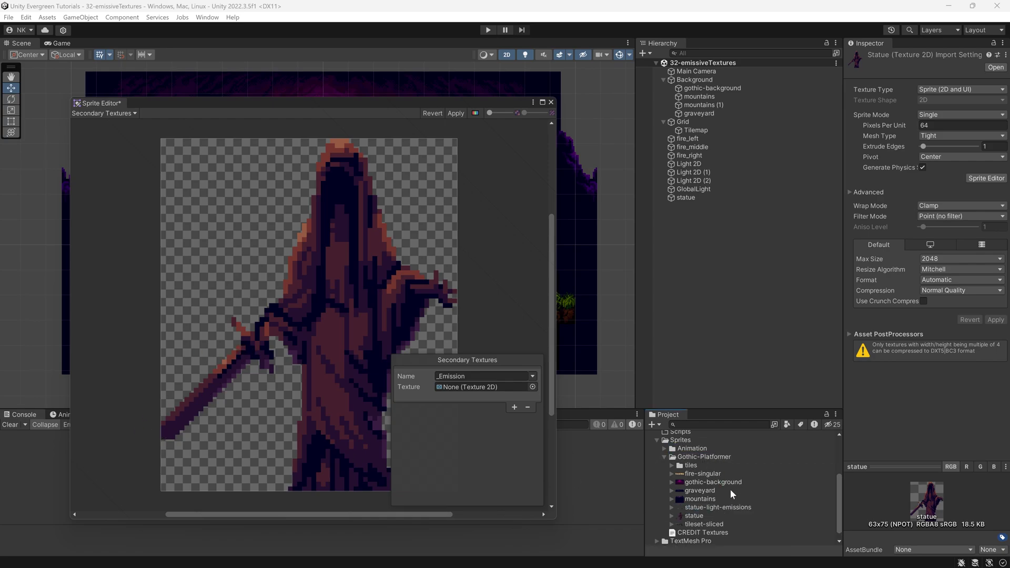
left_click(679, 507)
left_click(532, 300)
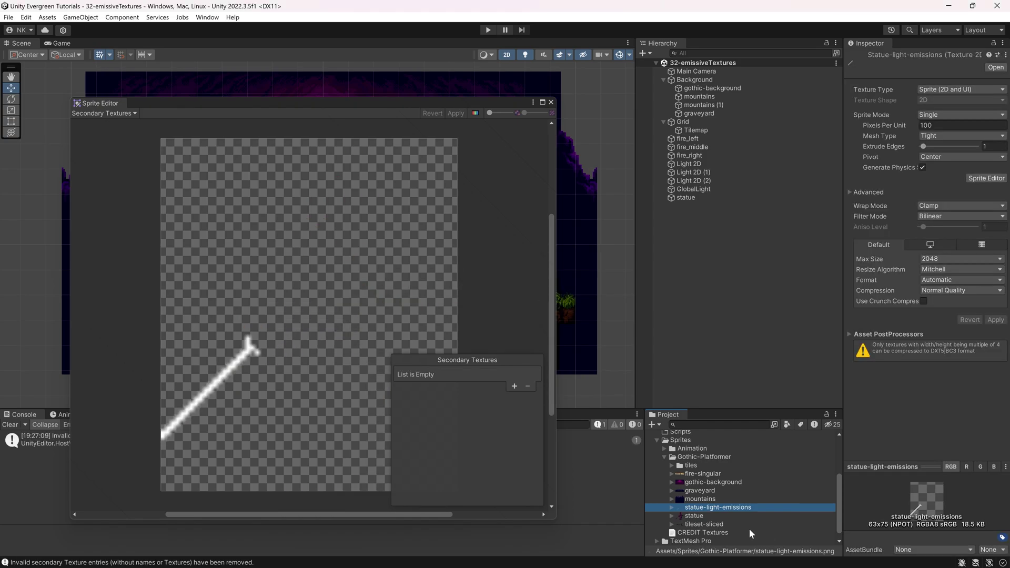
left_click(945, 217)
left_click(946, 226)
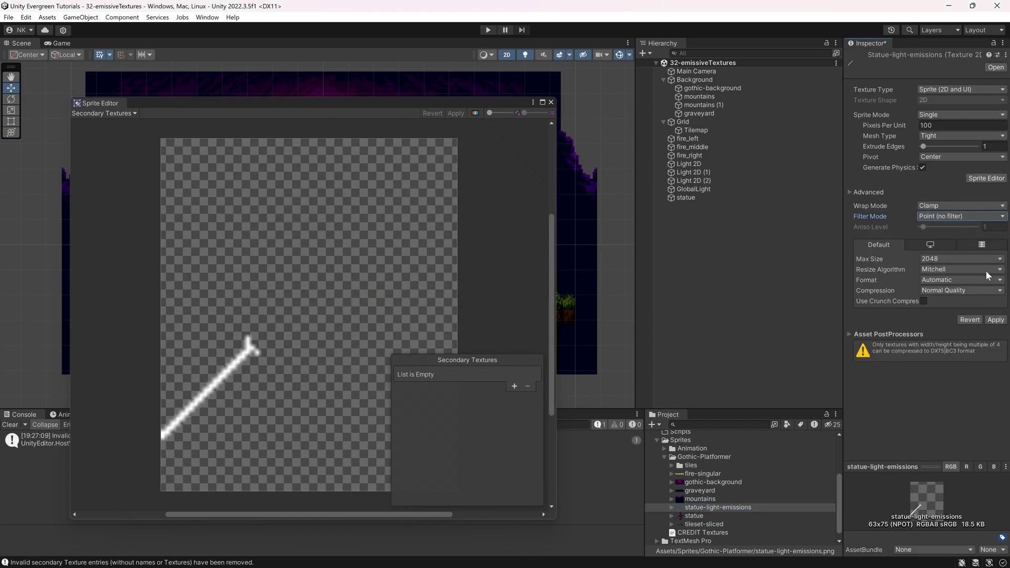
left_click(945, 126)
type("64")
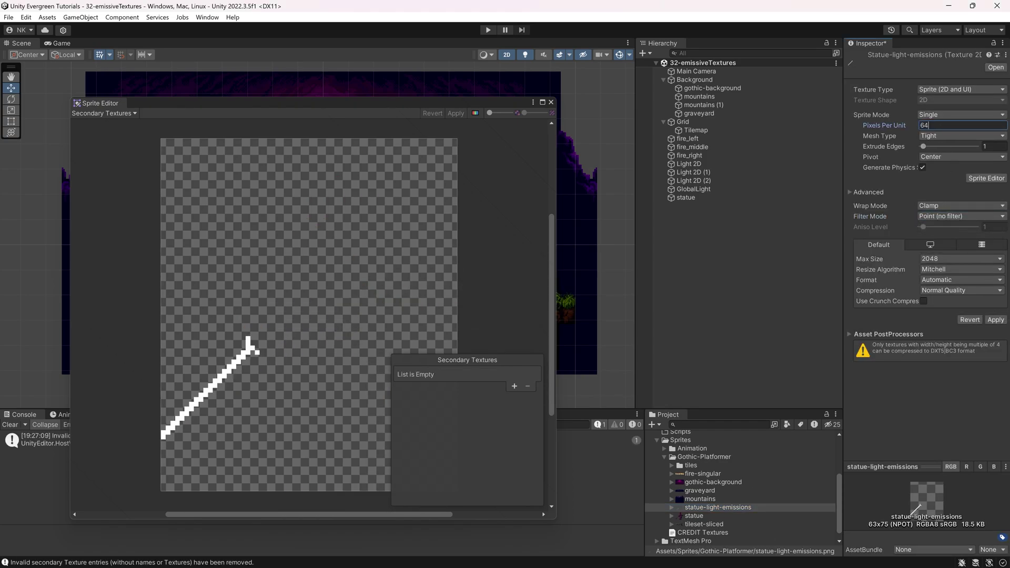
left_click(995, 320)
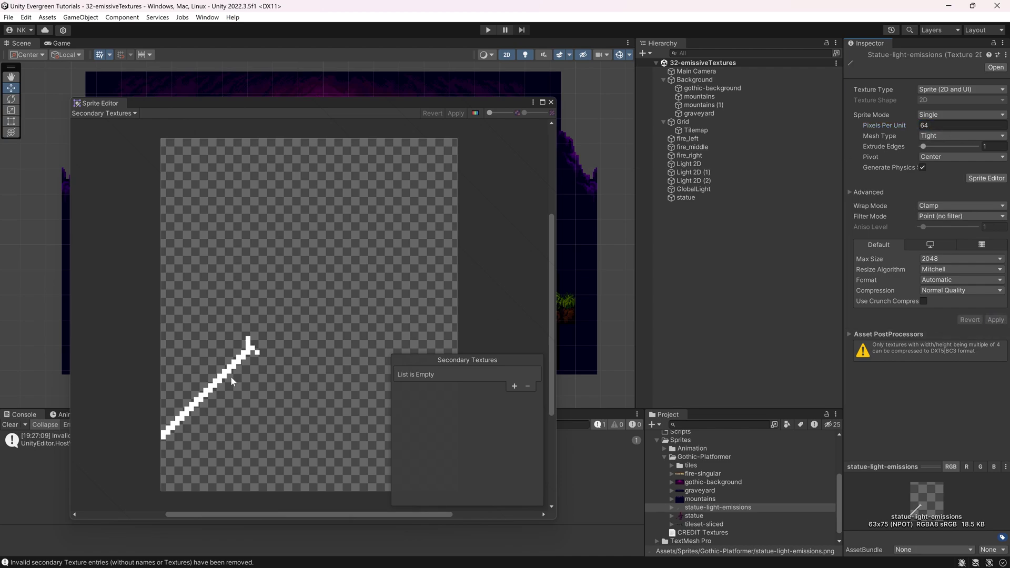
Add a secondary texture named _Emission to the statue sprite using statue-light-emissions, apply it, and close the Sprite Editor.
left_click(701, 516)
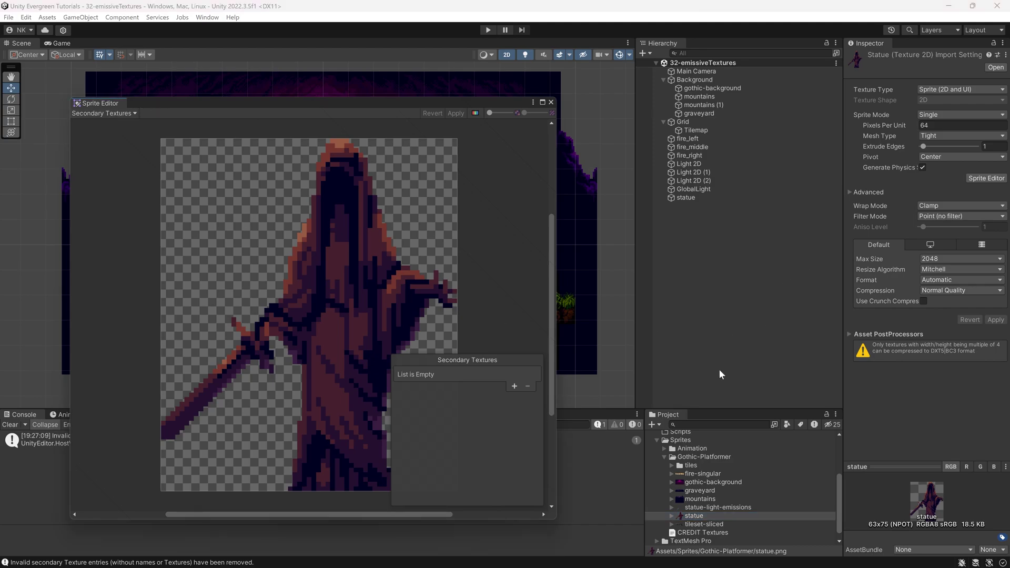
left_click(514, 386)
left_click(481, 376)
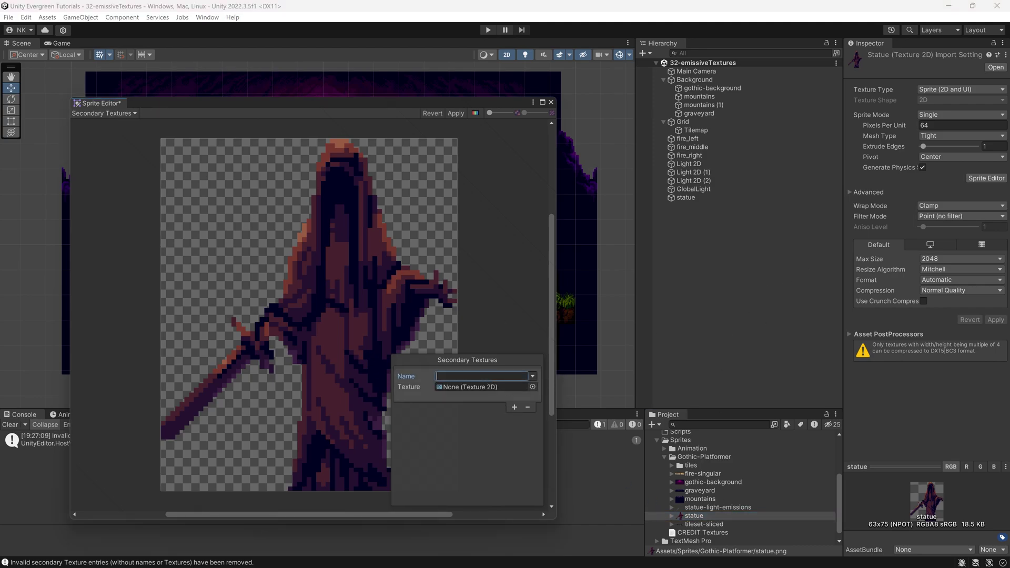
type("_Emission")
left_click(532, 386)
double_click(641, 239)
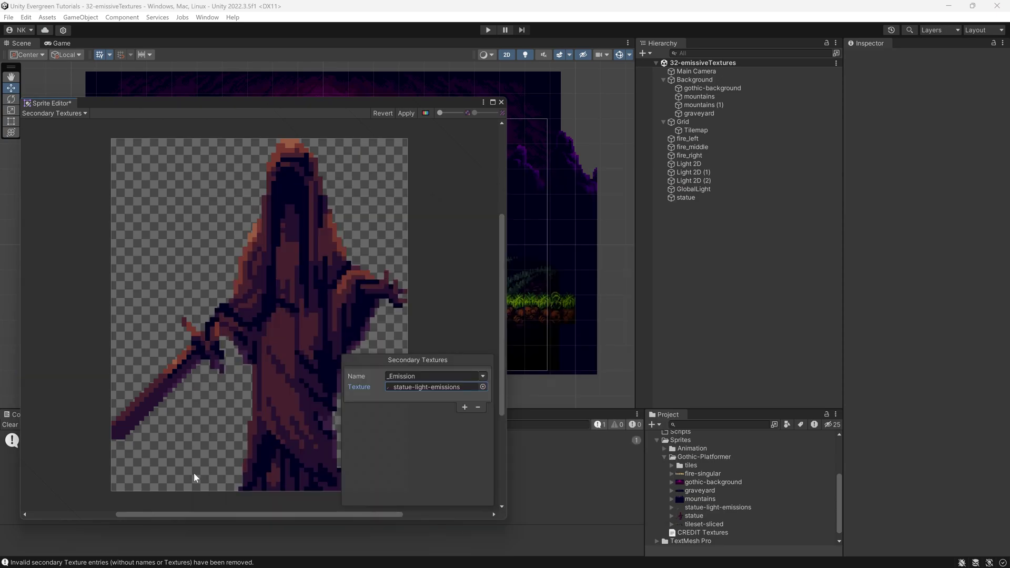
left_click(405, 113)
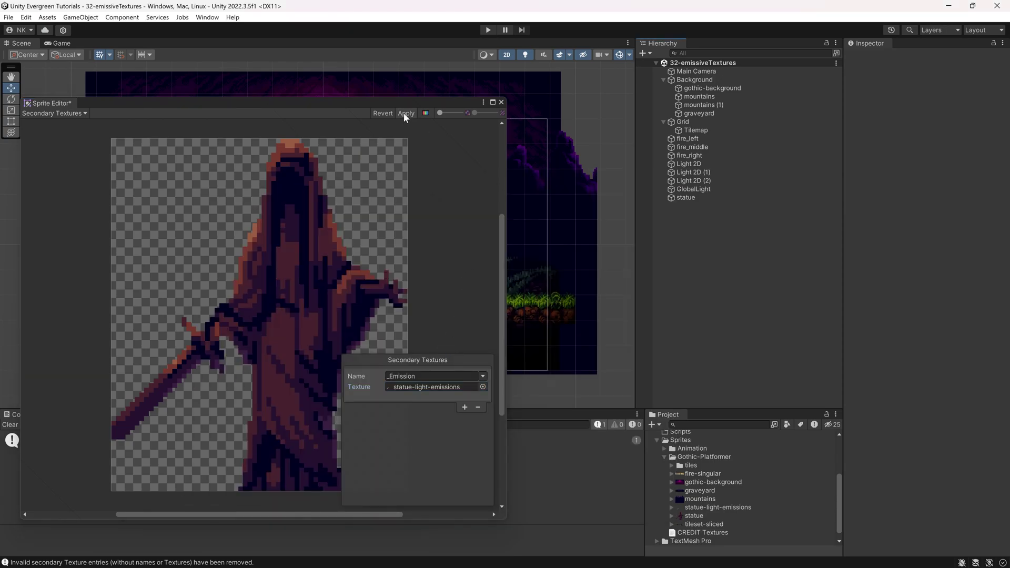
left_click(502, 102)
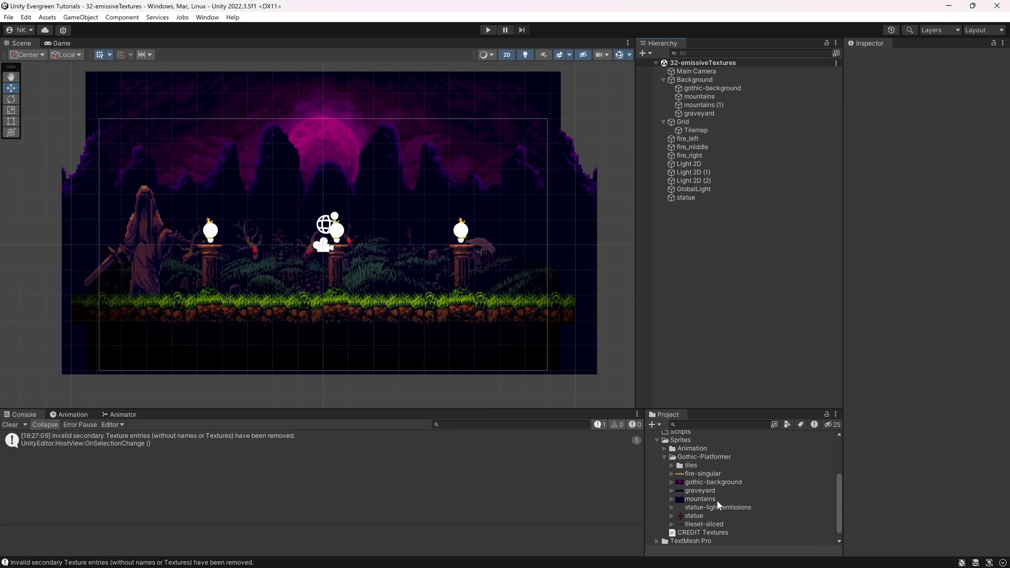
Create a material from the StatueGlow shader graph in the Shader folder and name it StatueGlowMaterial.
scroll(698, 464, "up", 3)
left_click(700, 461)
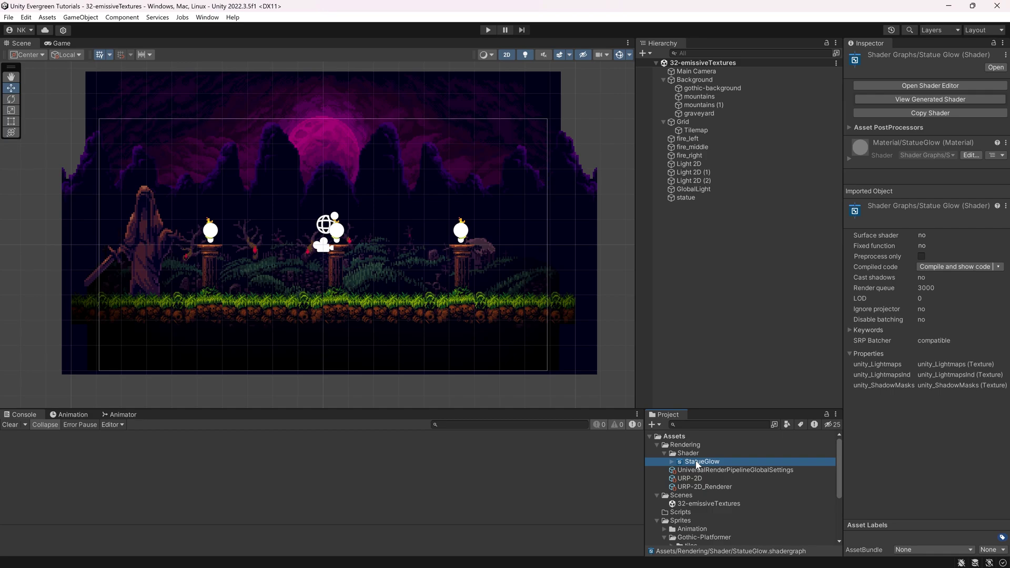
right_click(697, 464)
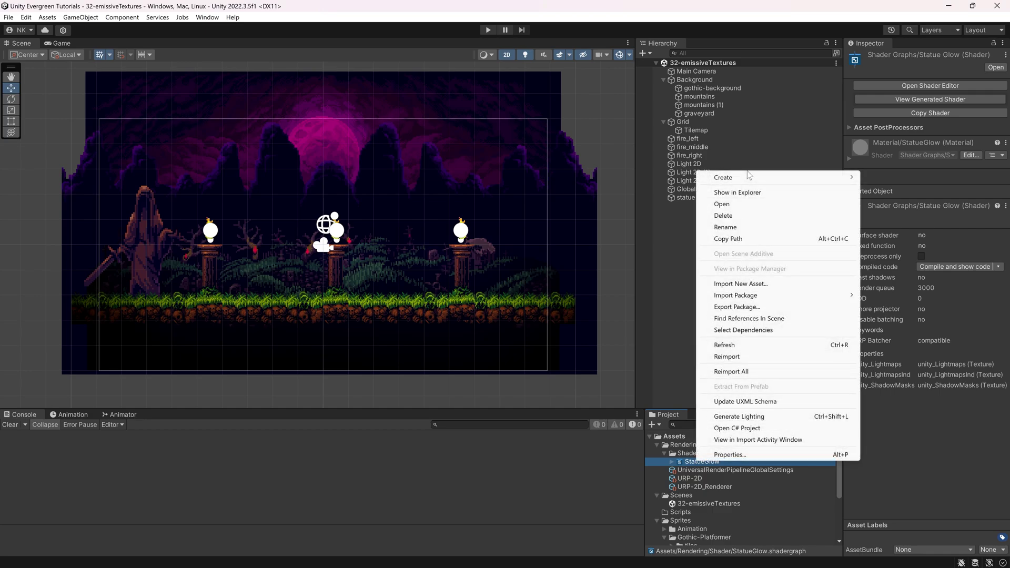
mouse_move(746, 176)
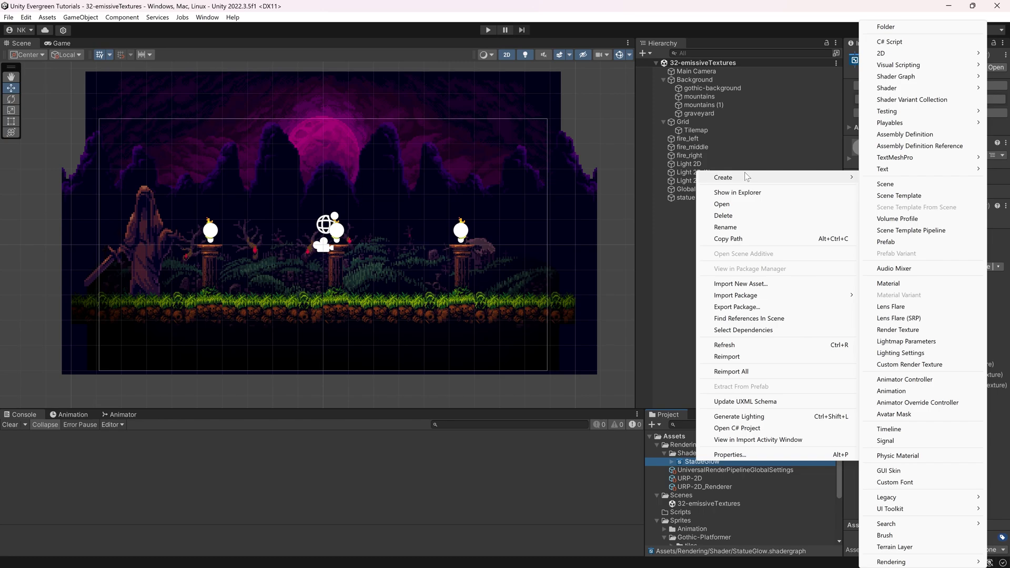
left_click(888, 283)
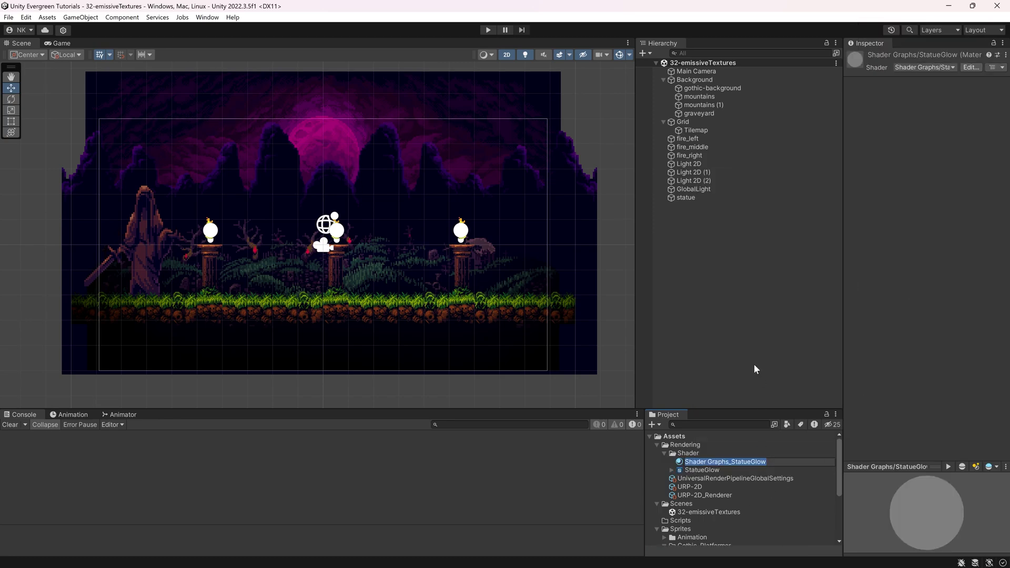
type("St")
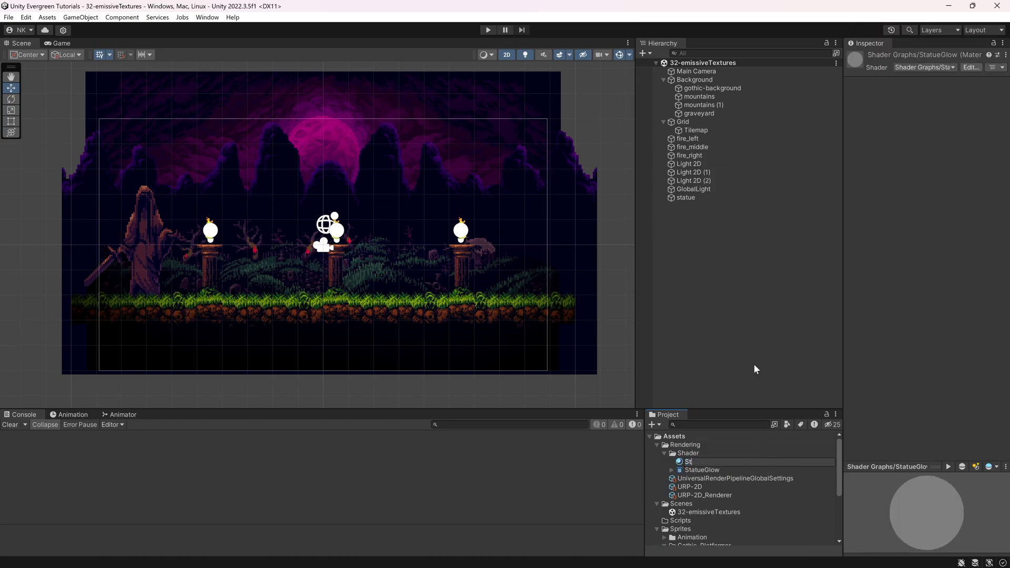
type("atueGlowMaterial")
key("Return")
Open the StatueGlow shader graph and add a Texture 2D property named main_texture.
double_click(703, 462)
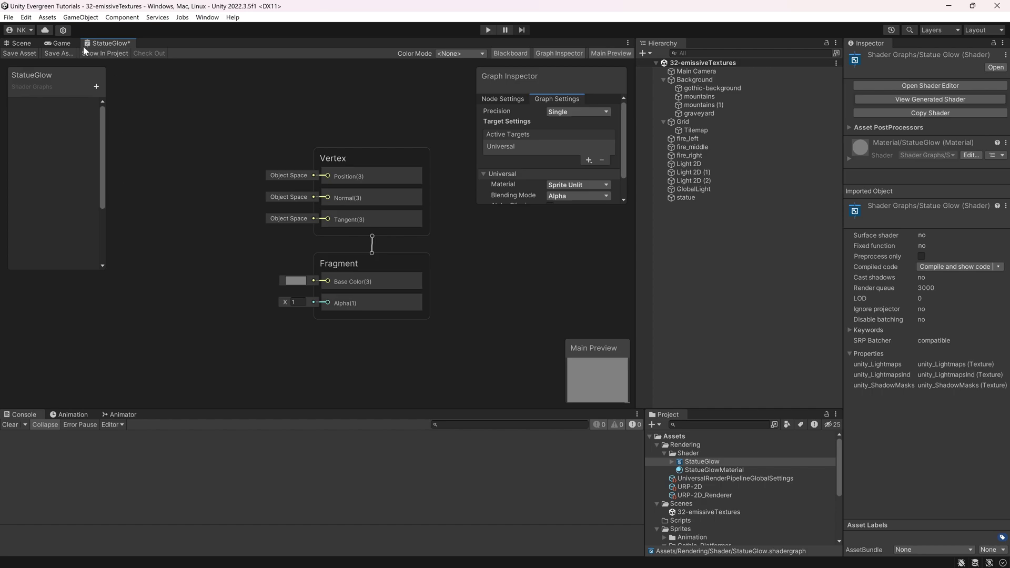
scroll(152, 156, "down", 2)
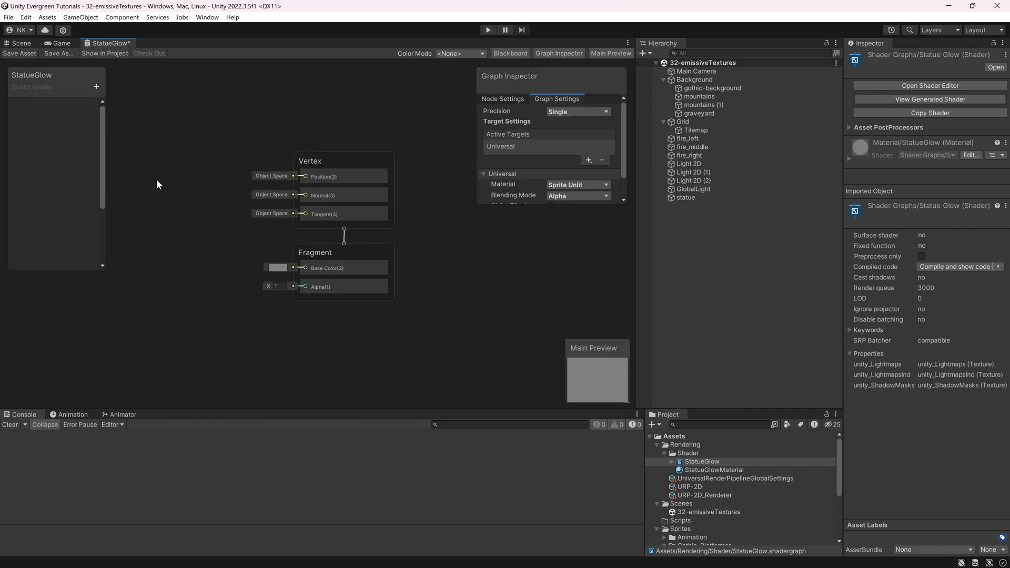
right_click(245, 201)
scroll(233, 225, "up", 1)
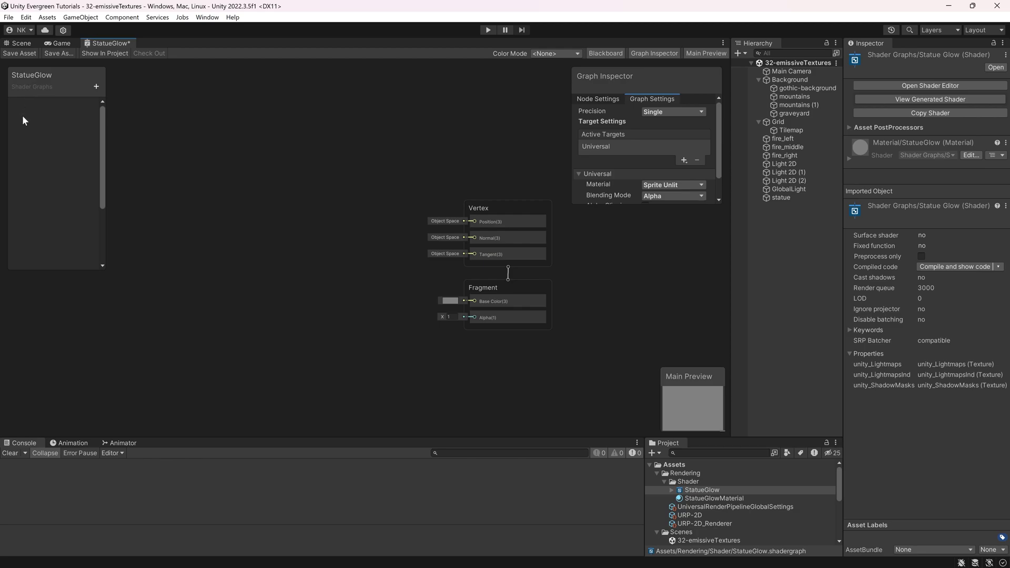
left_click(96, 86)
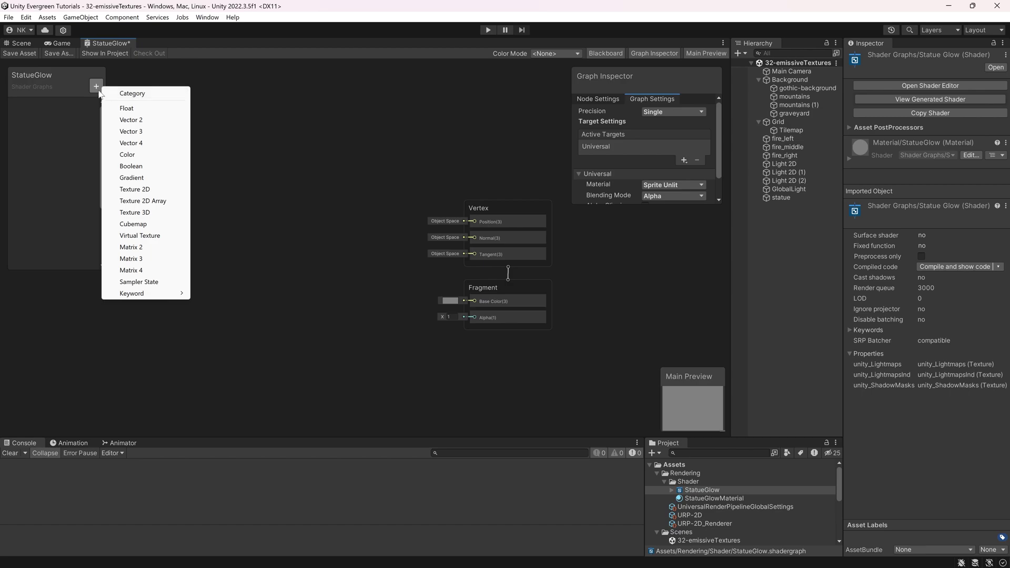
left_click(95, 86)
left_click(95, 85)
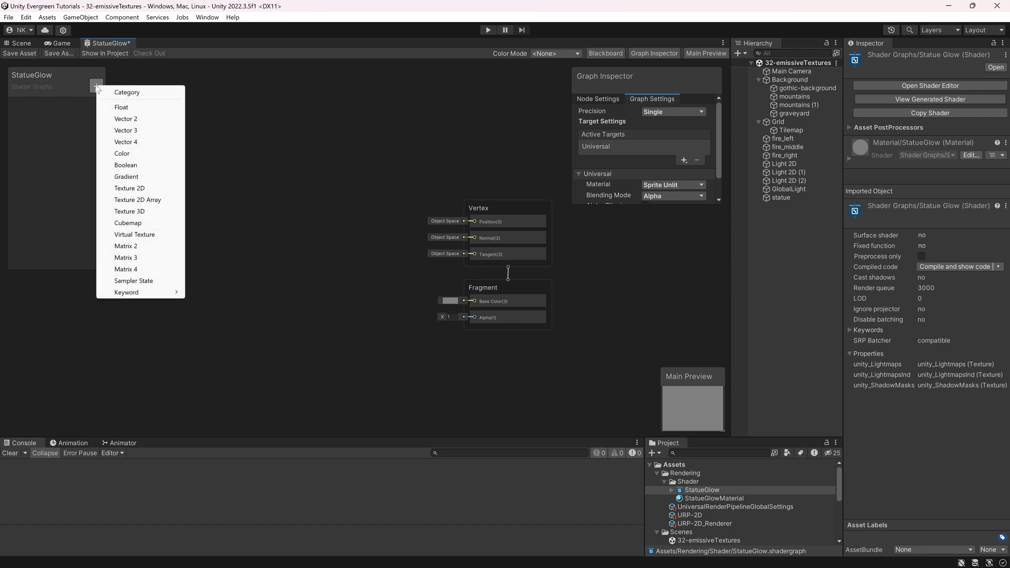
left_click(136, 189)
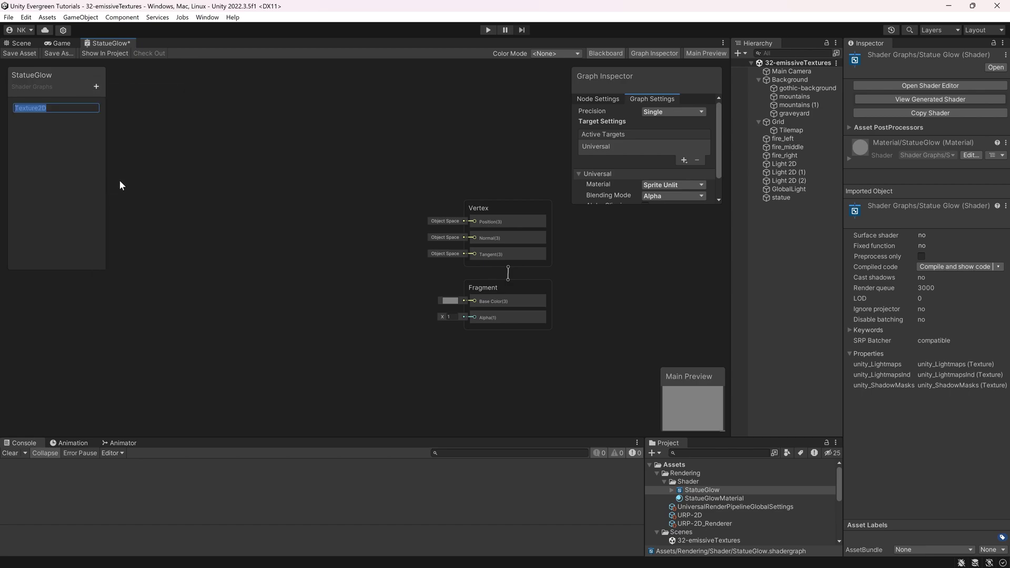
type("main_texture")
key("Return")
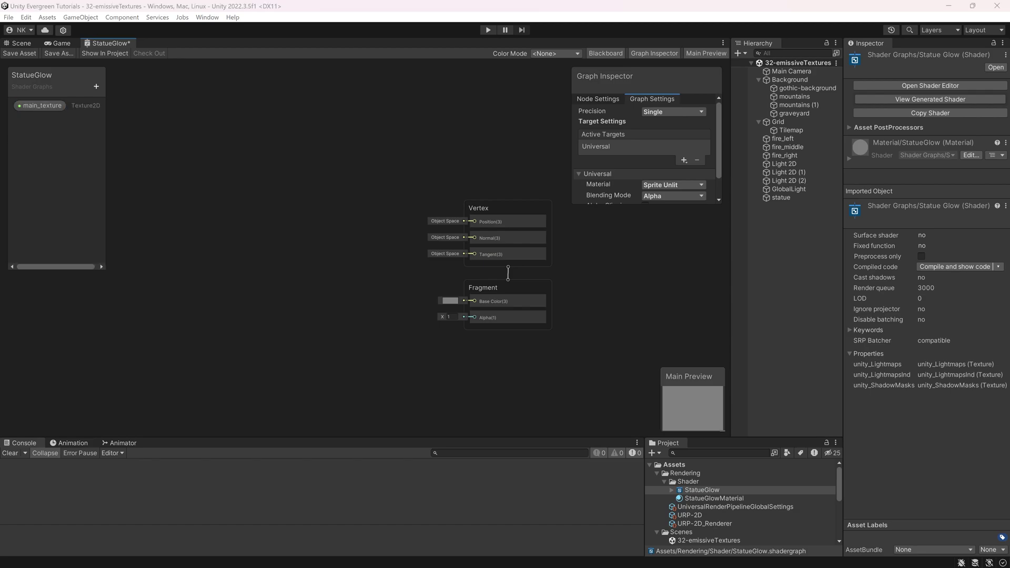
Set the reference of the main_texture property to _MainTex.
left_click(39, 106)
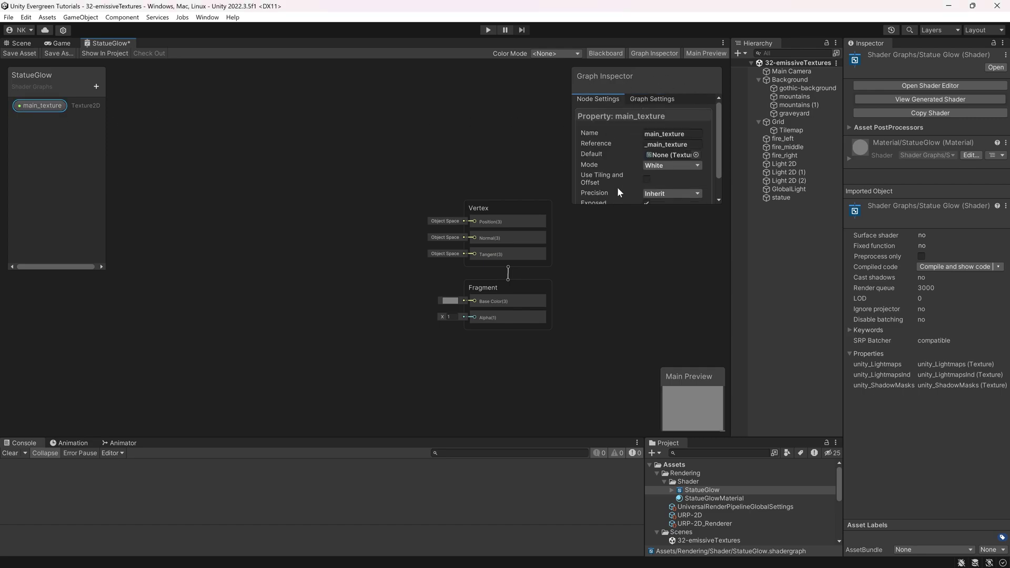
left_click_drag(604, 206, 602, 258)
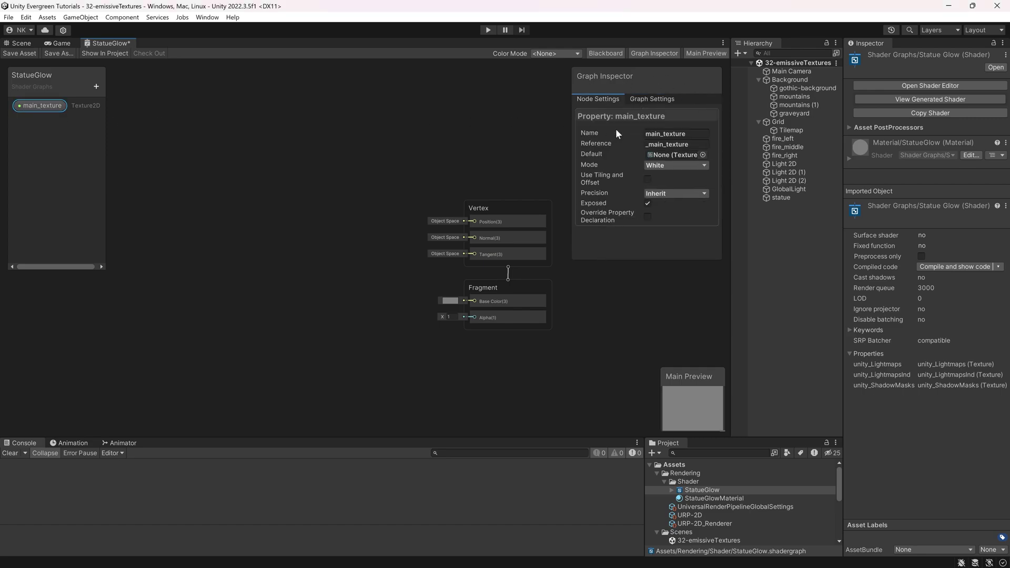
left_click(689, 145)
type("_MainTex")
key("Return")
Place main_texture in the graph and feed it into the Texture input of a new Sample Texture 2D node.
left_click(47, 107)
left_click_drag(163, 230, 153, 165)
left_click(195, 234)
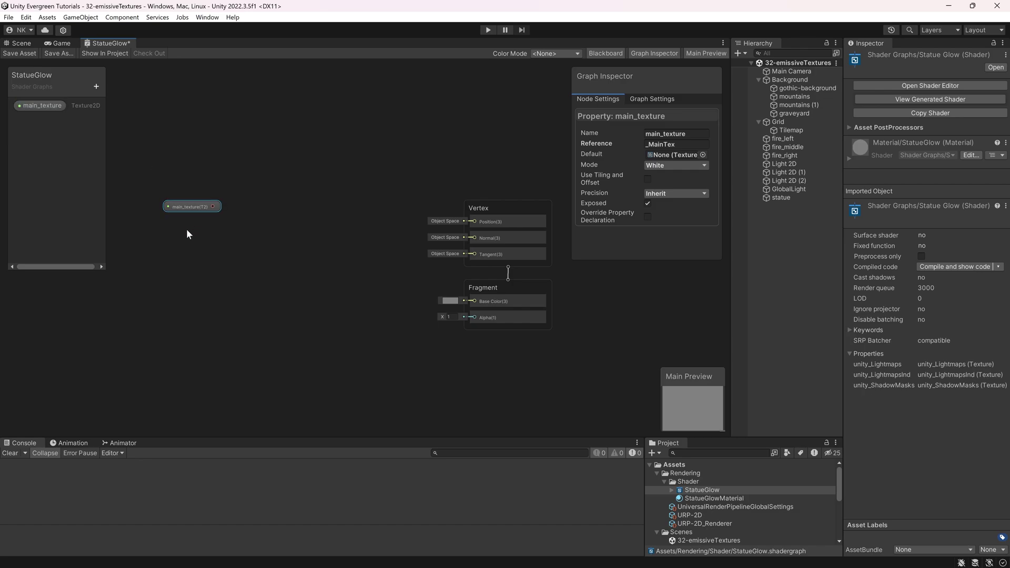
left_click(187, 229)
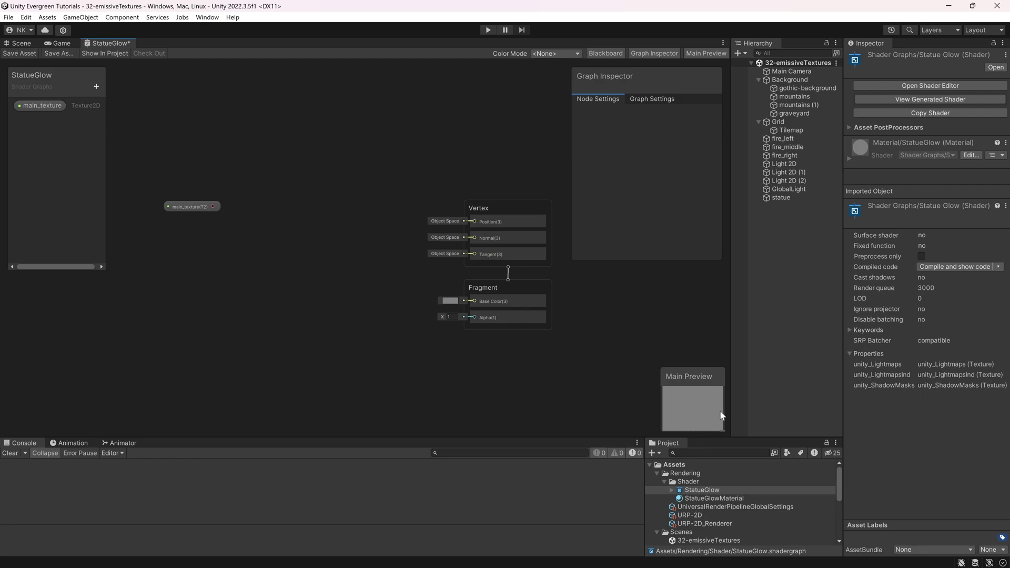
right_click(248, 208)
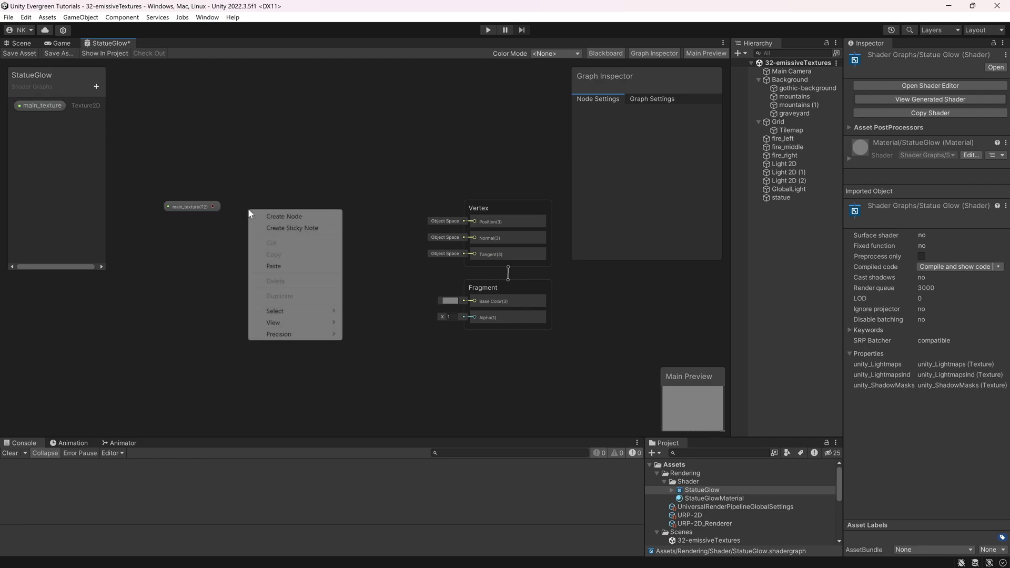
left_click(248, 191)
left_click_drag(214, 206, 256, 225)
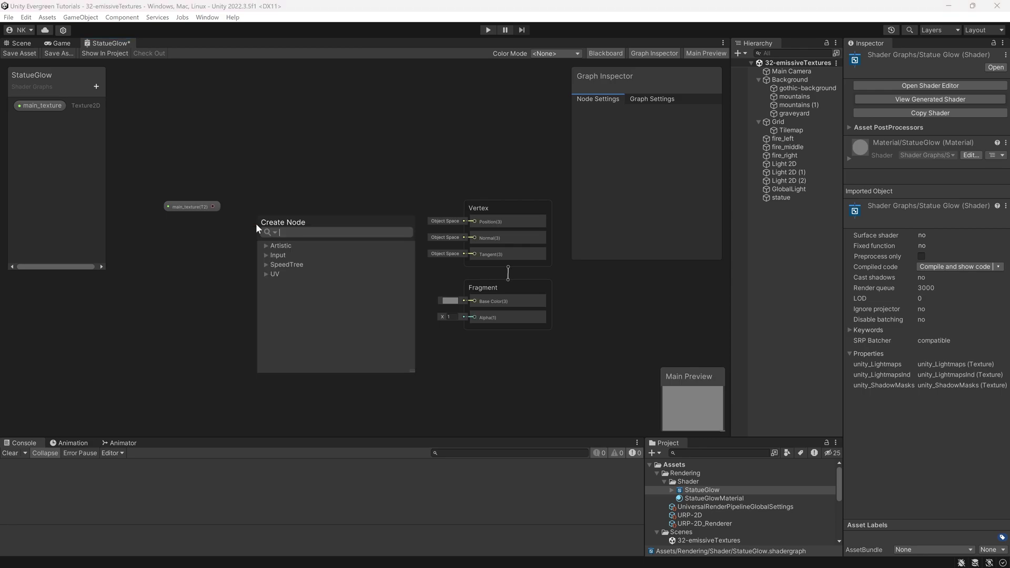
type("sample")
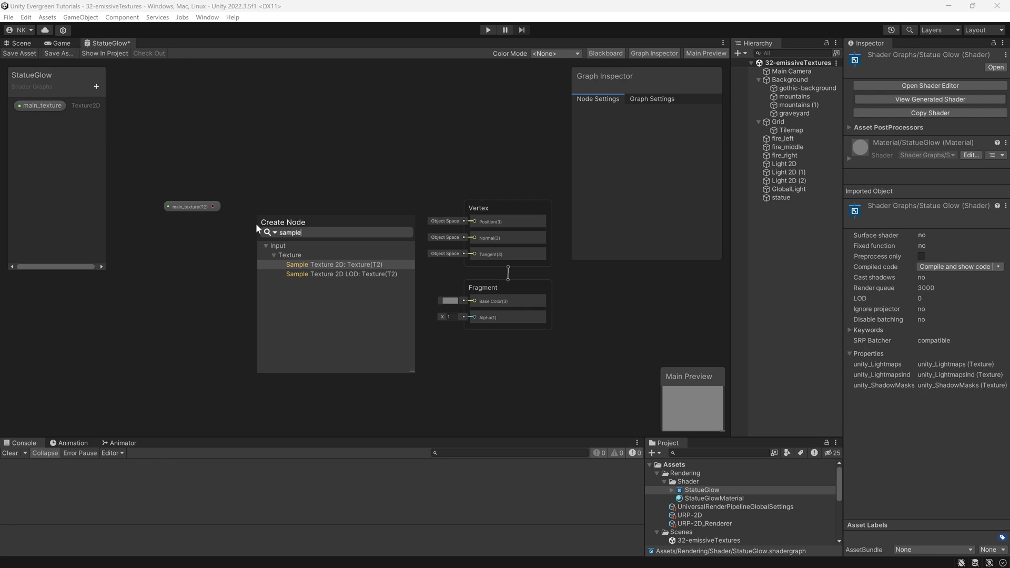
left_click(322, 264)
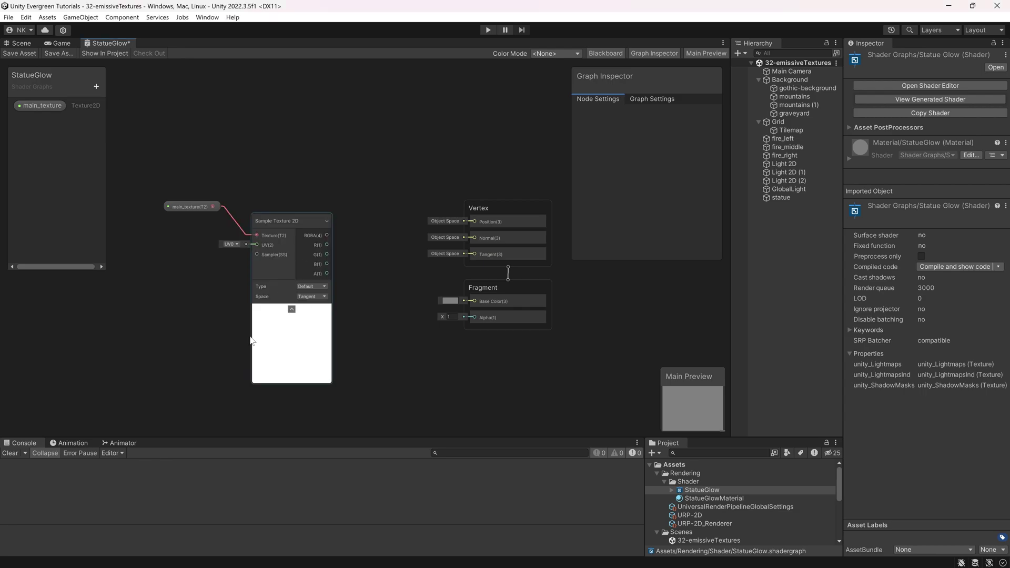
Assign the statue texture as the default of the main_texture property.
left_click(193, 205)
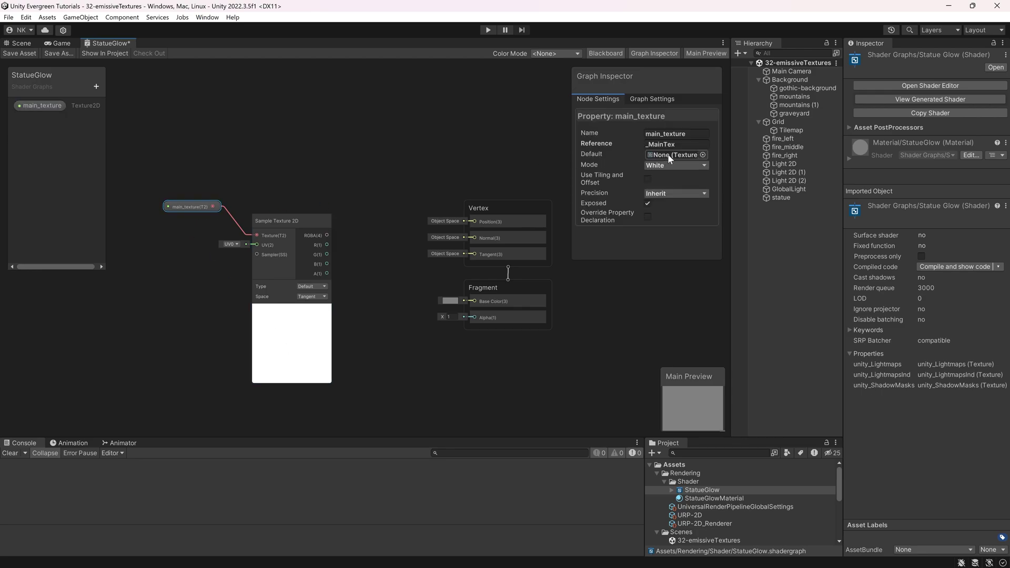
left_click(703, 155)
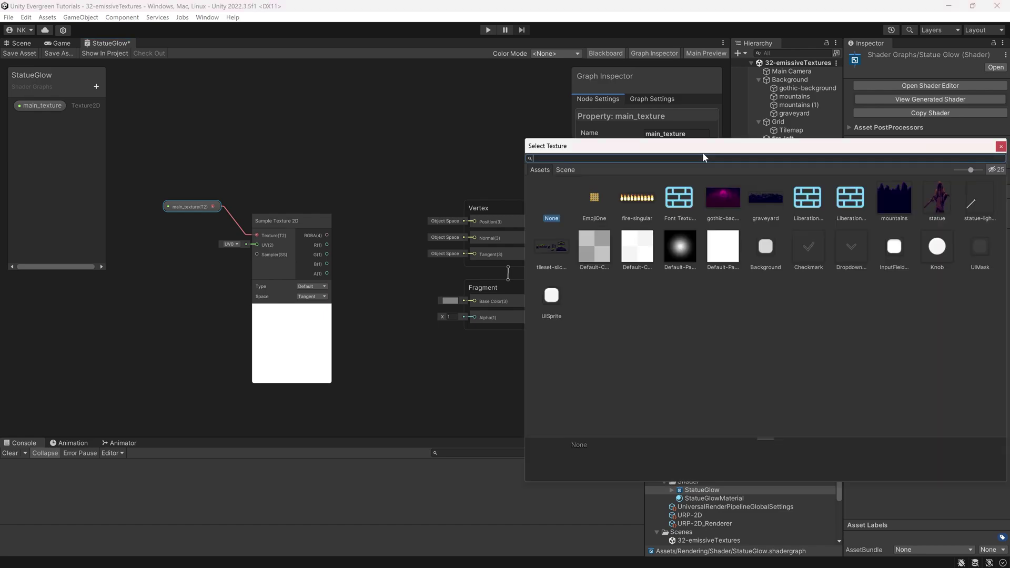
left_click(647, 198)
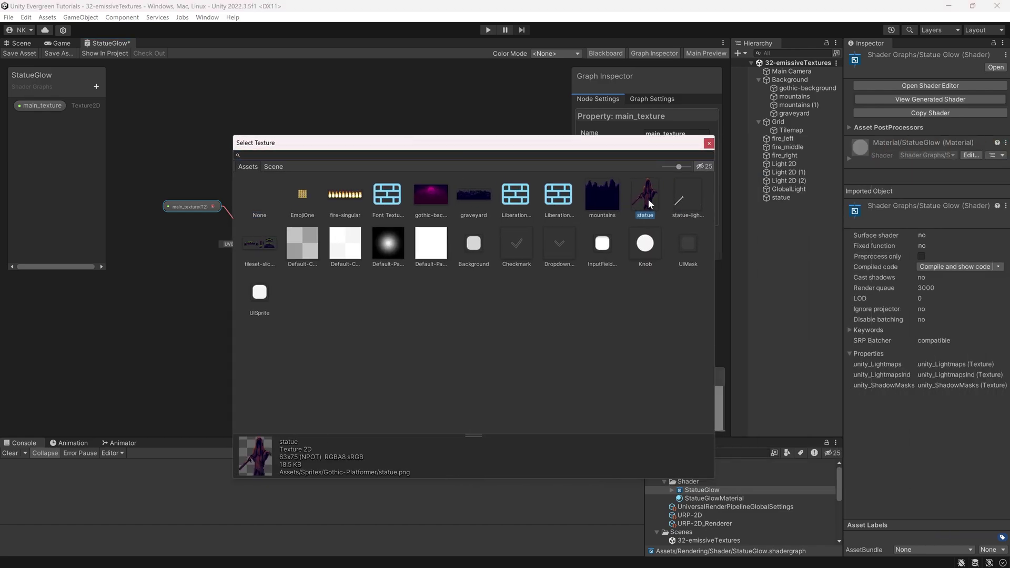
double_click(647, 198)
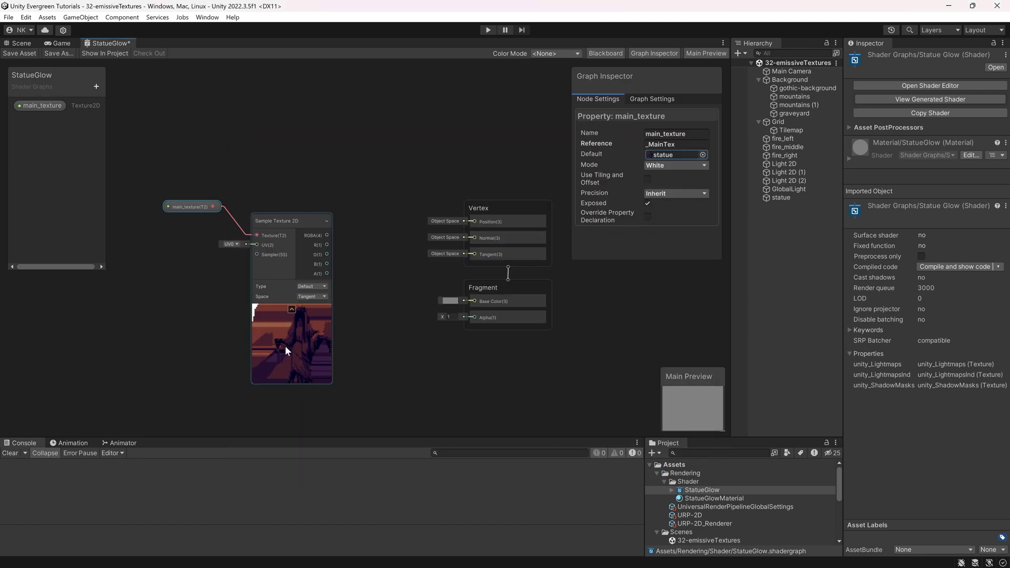
Connect the Sample Texture 2D node's RGBA output to the Fragment Base Color and its A output to Alpha.
left_click(305, 360)
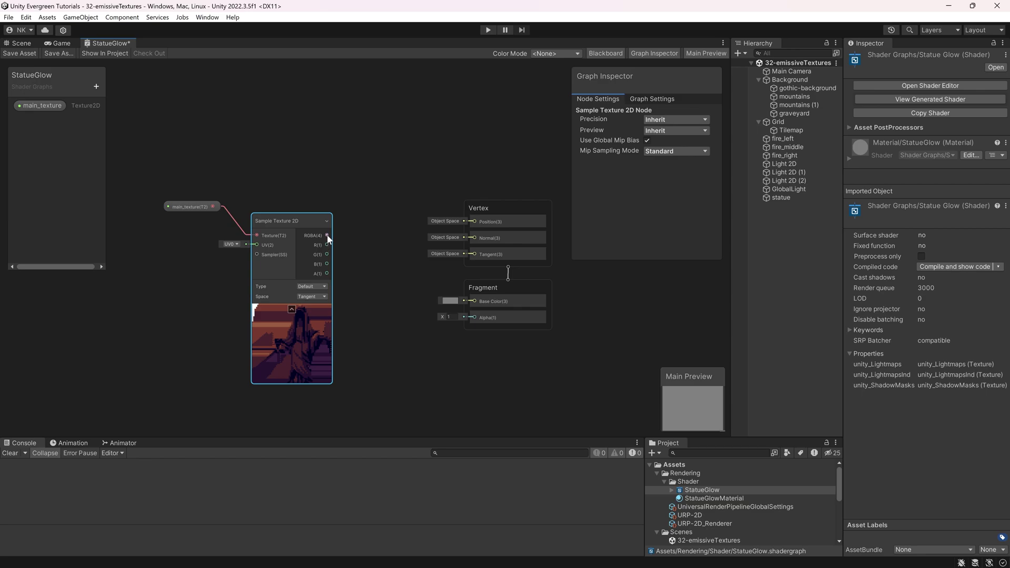
left_click_drag(326, 237, 473, 301)
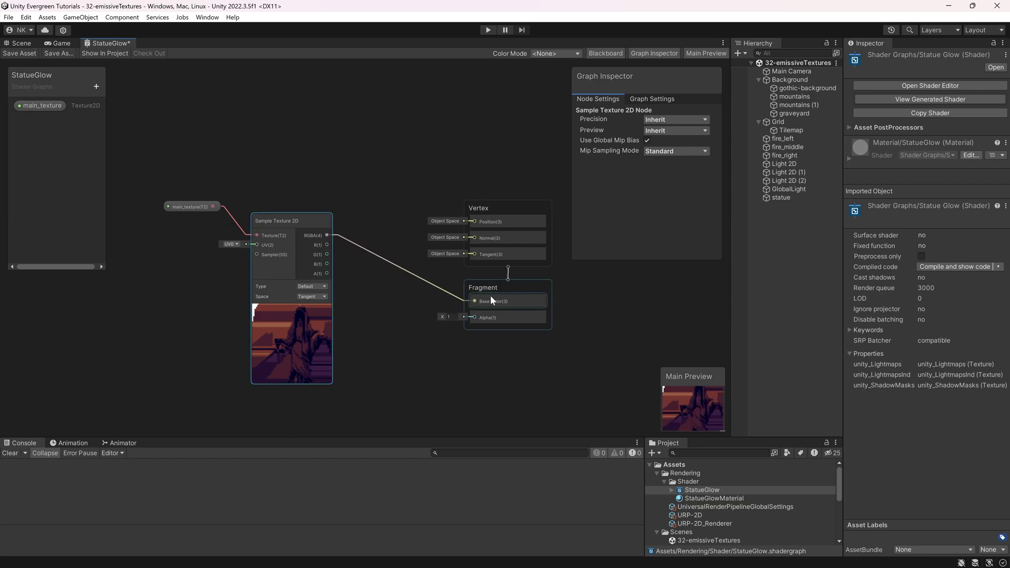
left_click_drag(333, 281, 474, 318)
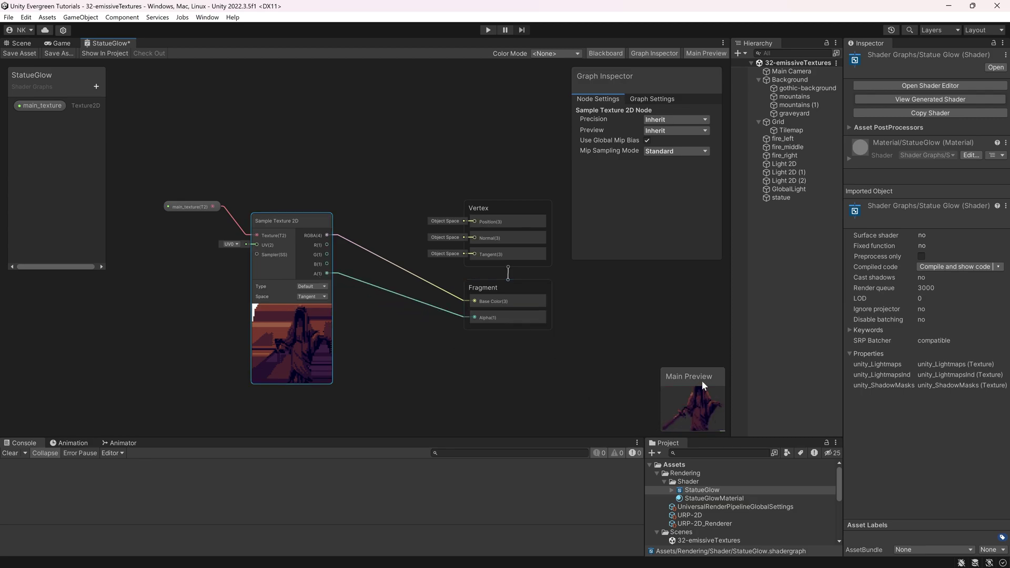
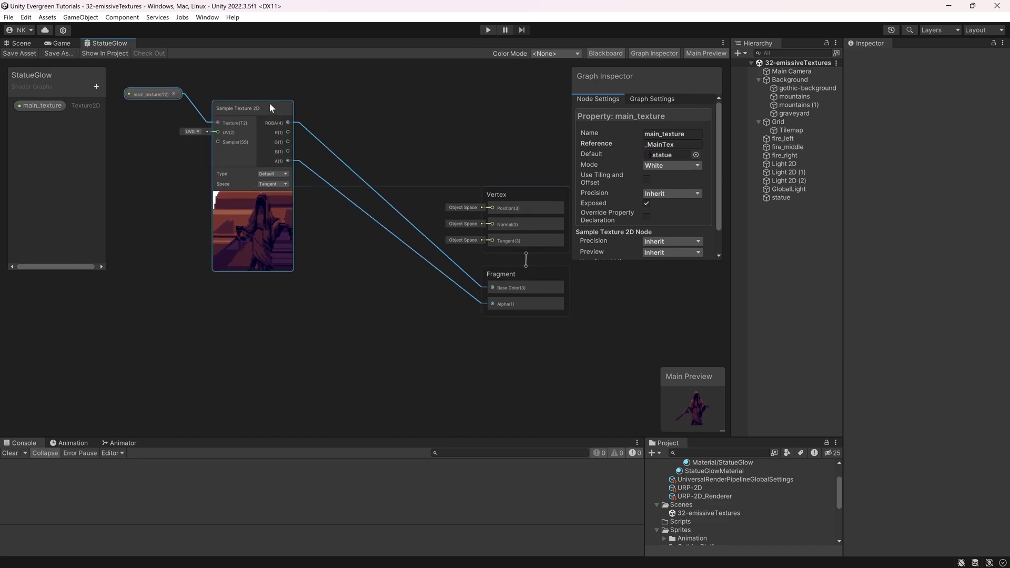
Add a second Texture 2D property named emission to the StatueGlow graph.
left_click_drag(353, 383, 357, 412)
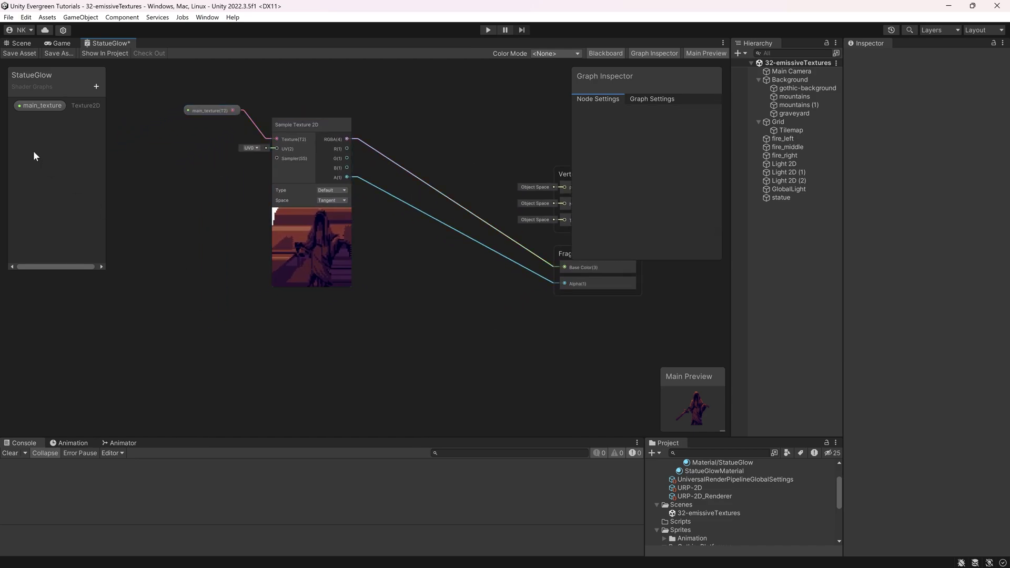
left_click(95, 86)
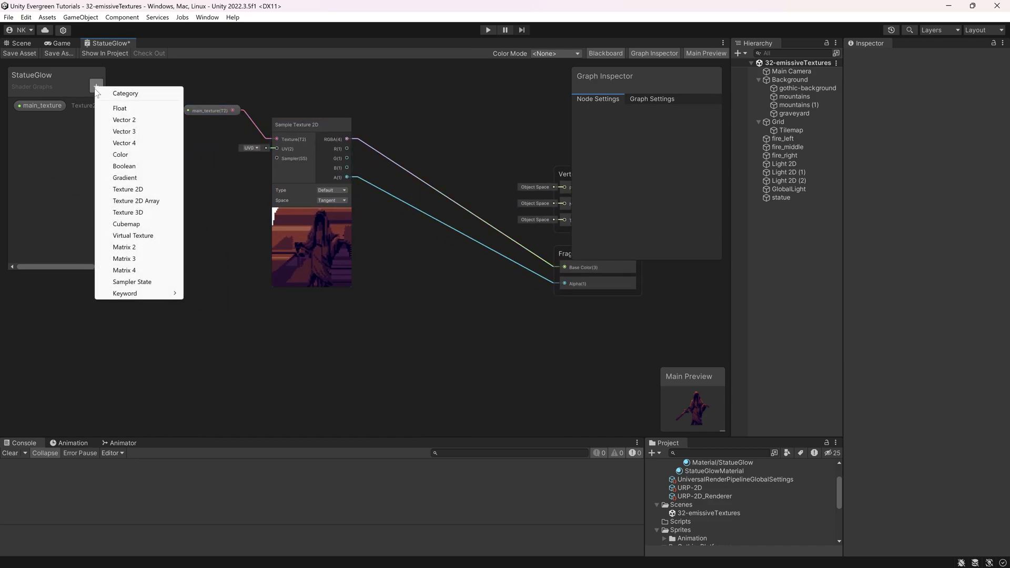
left_click(128, 189)
type("emission")
key("Return")
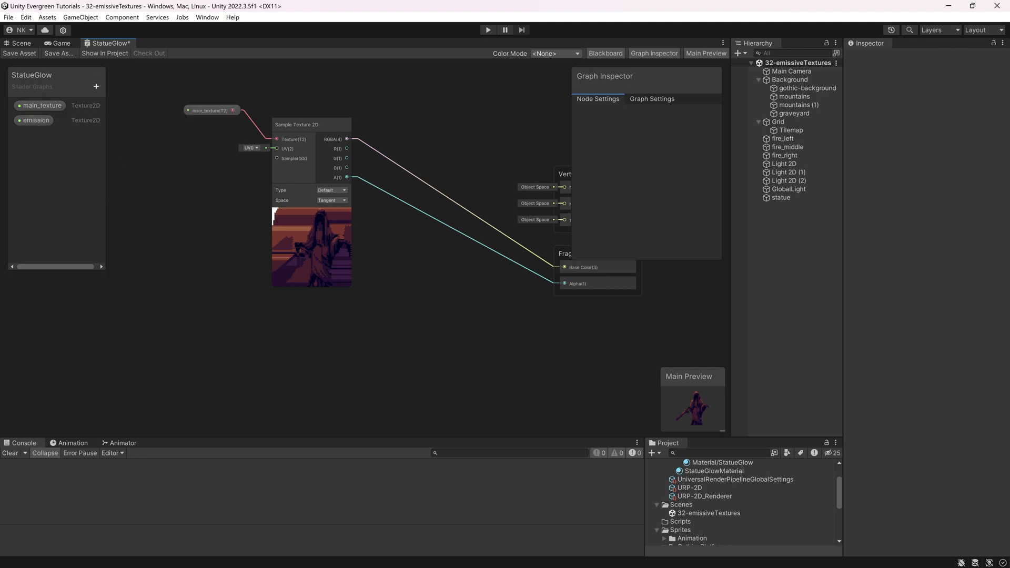
Set the emission property's reference to _Emission and its default texture to statue-light-emissions.
left_click(26, 123)
left_click(652, 145)
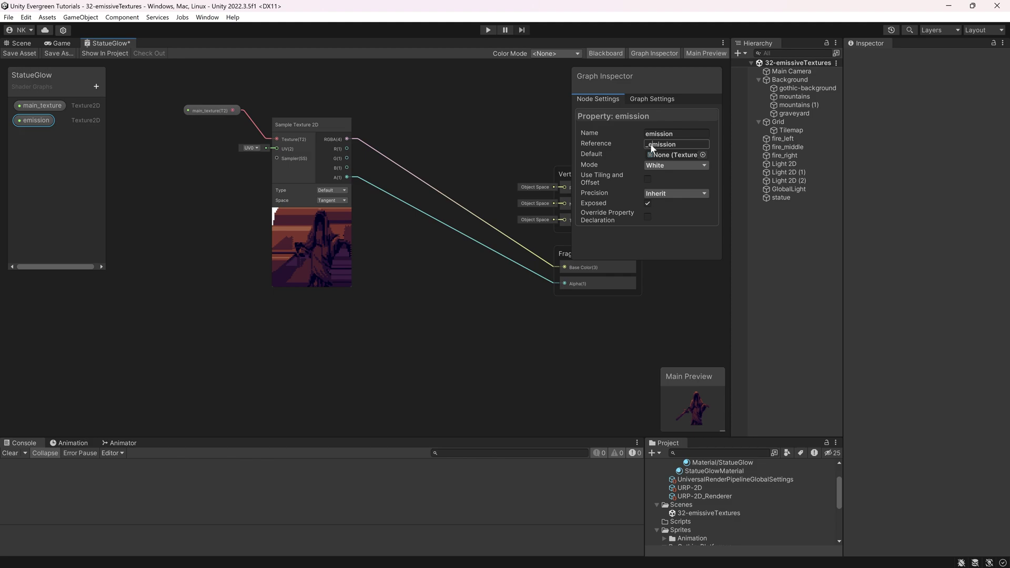
type("_Emission")
key("Return")
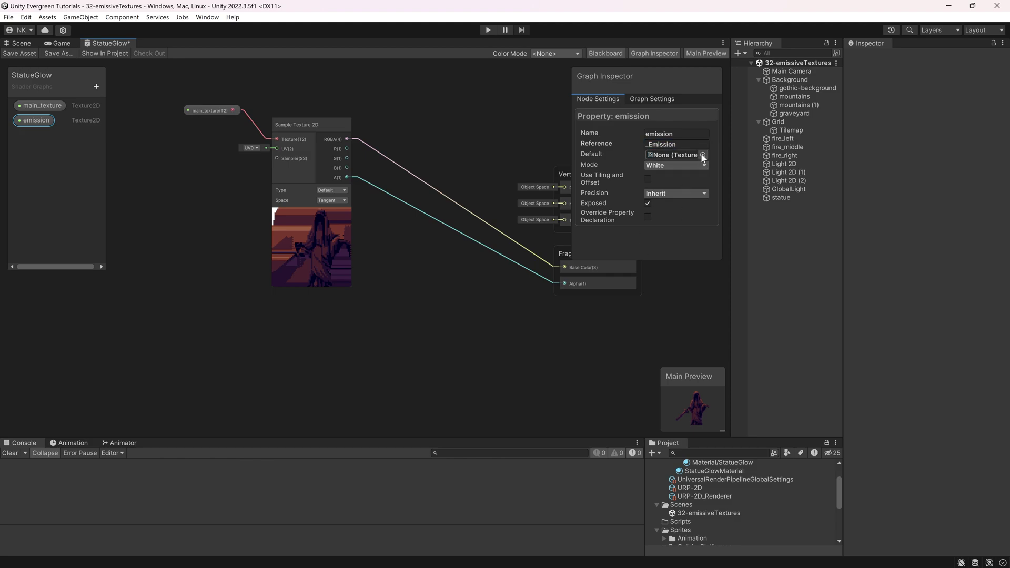
left_click(702, 154)
left_click_drag(702, 146, 300, 140)
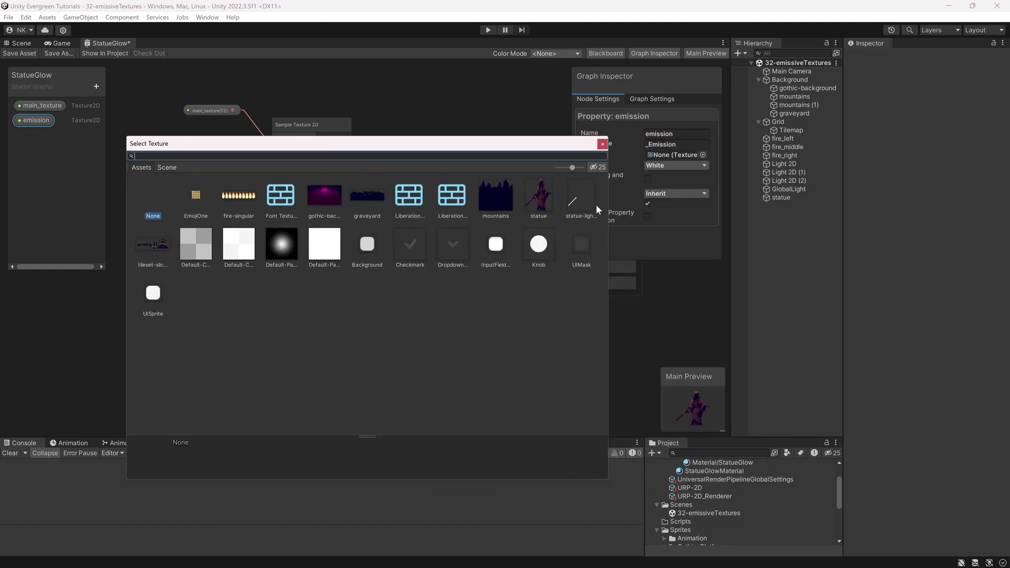
double_click(595, 204)
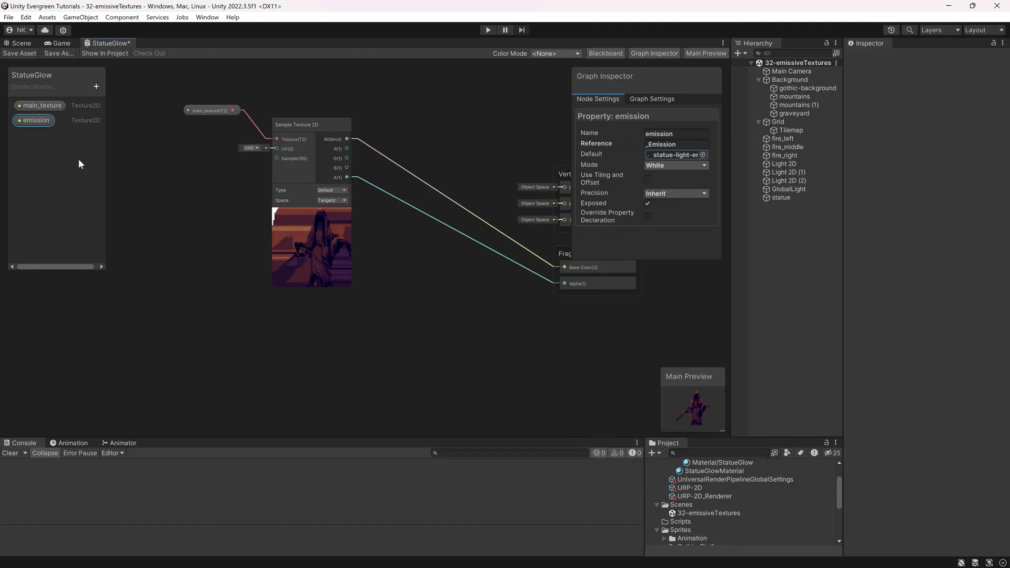
Place the emission property in the graph and feed it into a new Sample Texture 2D node.
left_click_drag(35, 120, 131, 233)
left_click_drag(228, 310, 223, 318)
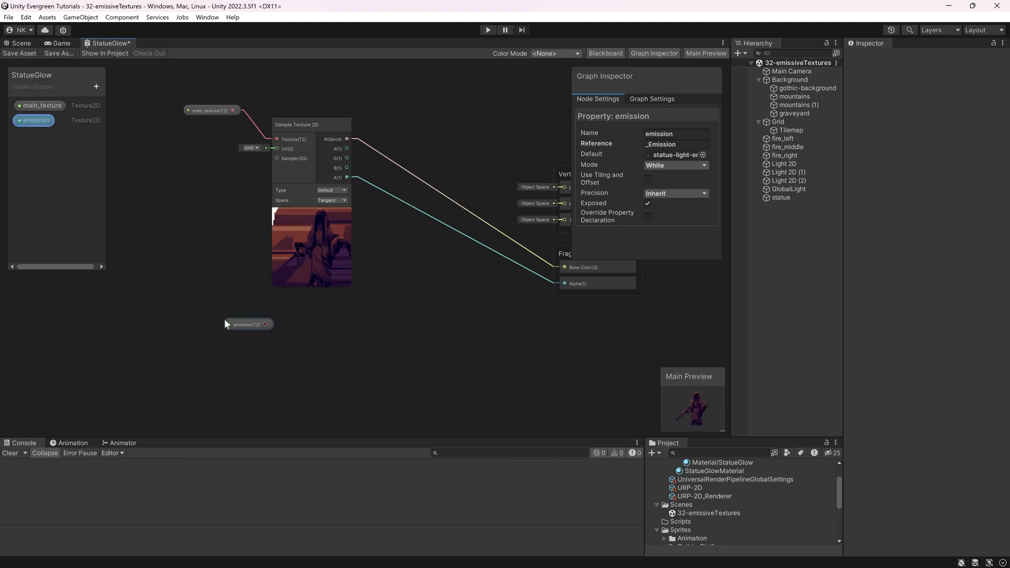
left_click_drag(231, 274, 270, 299)
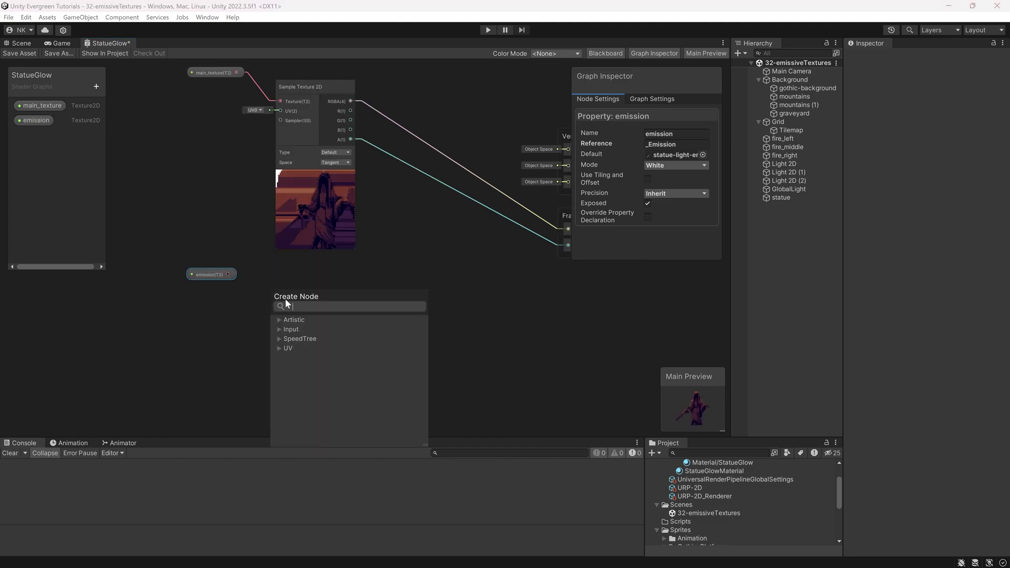
type("sample")
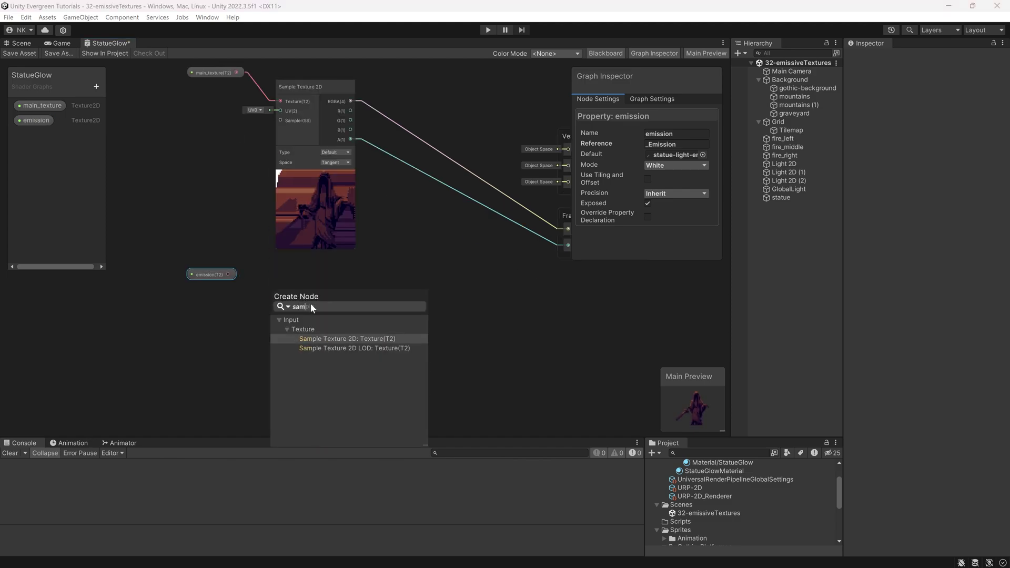
left_click(377, 340)
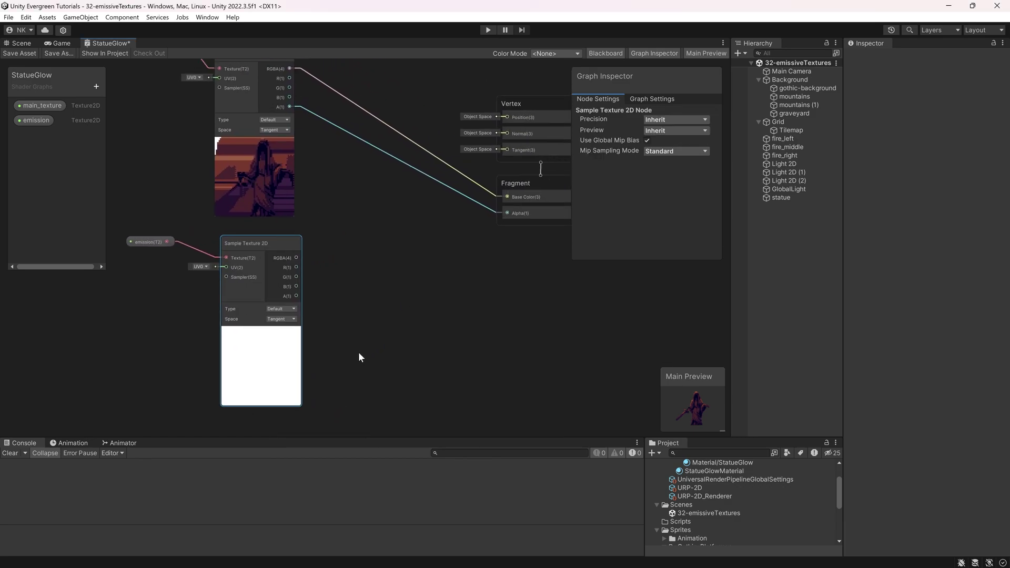
Create an Add node to the right of the two Sample Texture 2D nodes.
middle_click_drag(323, 245, 344, 269)
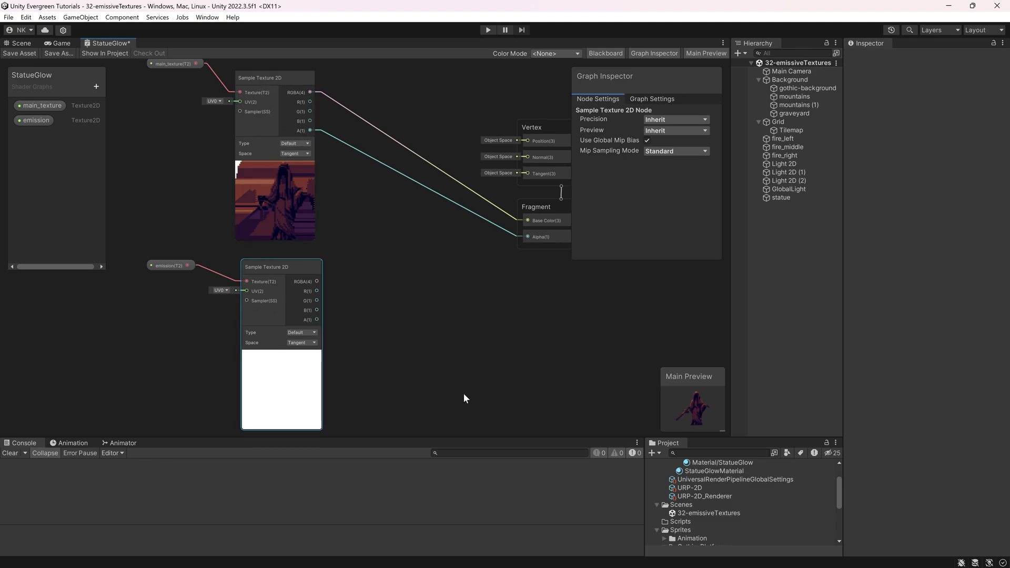
right_click(346, 279)
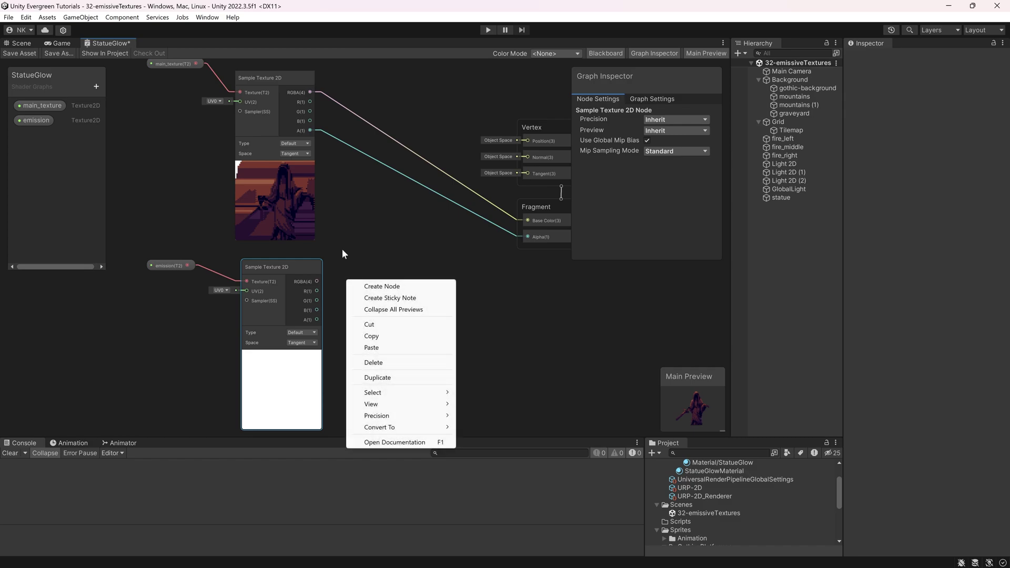
left_click(349, 249)
right_click(370, 267)
left_click(380, 274)
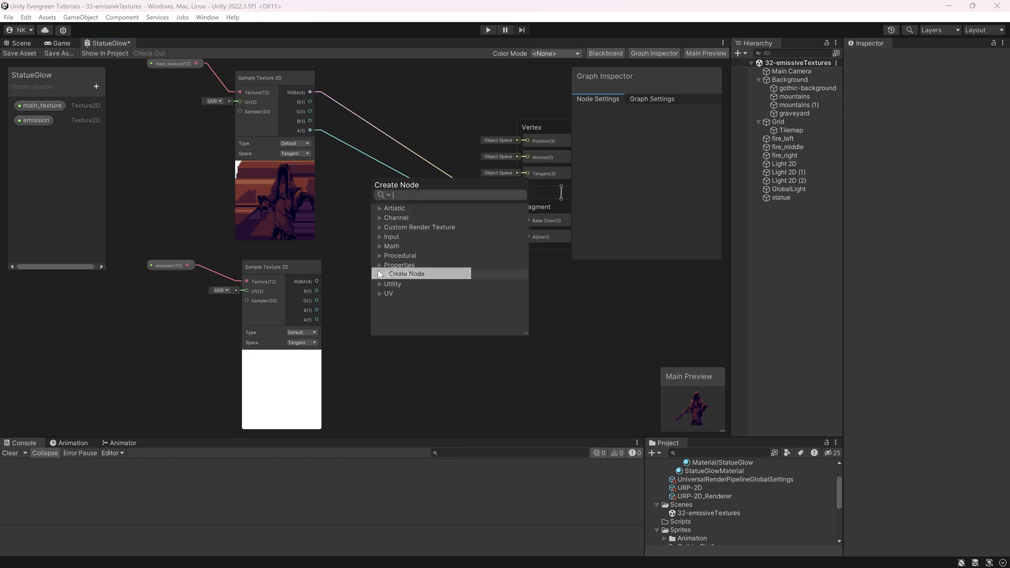
type("add")
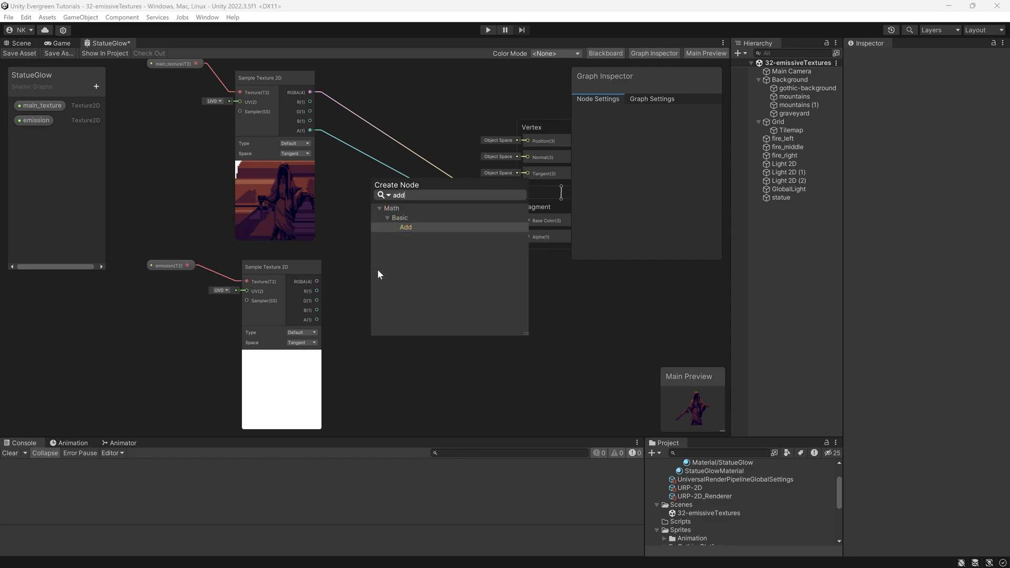
left_click(407, 227)
Wire the main texture's RGBA and the emission texture's A output into the Add node, and its output into Fragment Base Color.
left_click_drag(528, 221, 399, 264)
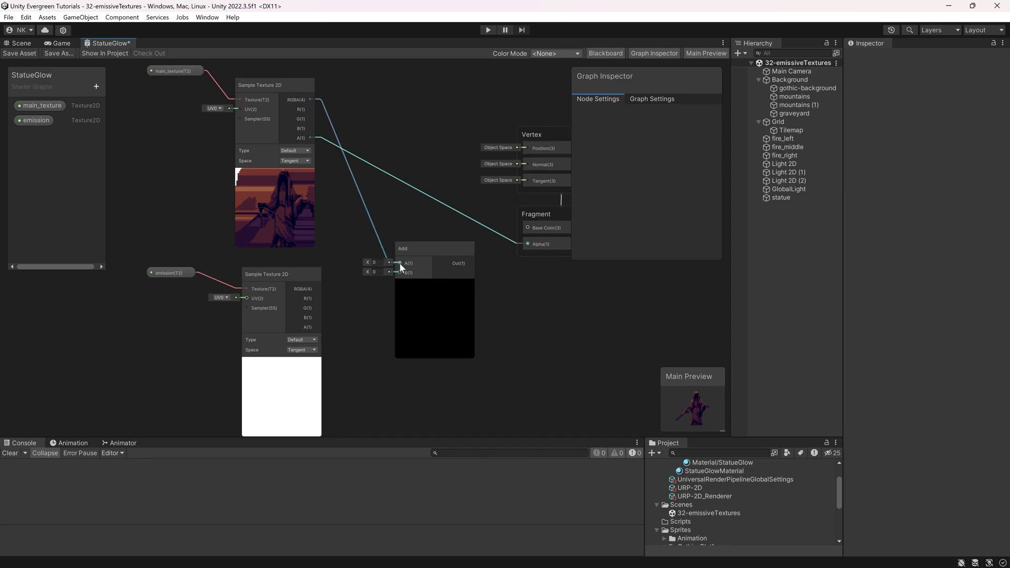
middle_click_drag(399, 263, 383, 228)
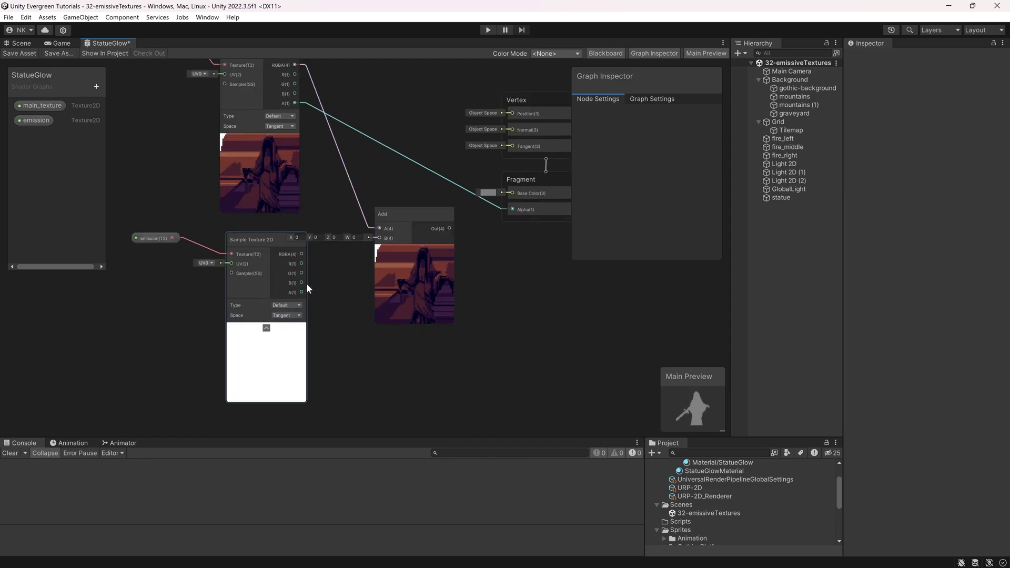
left_click_drag(301, 292, 380, 237)
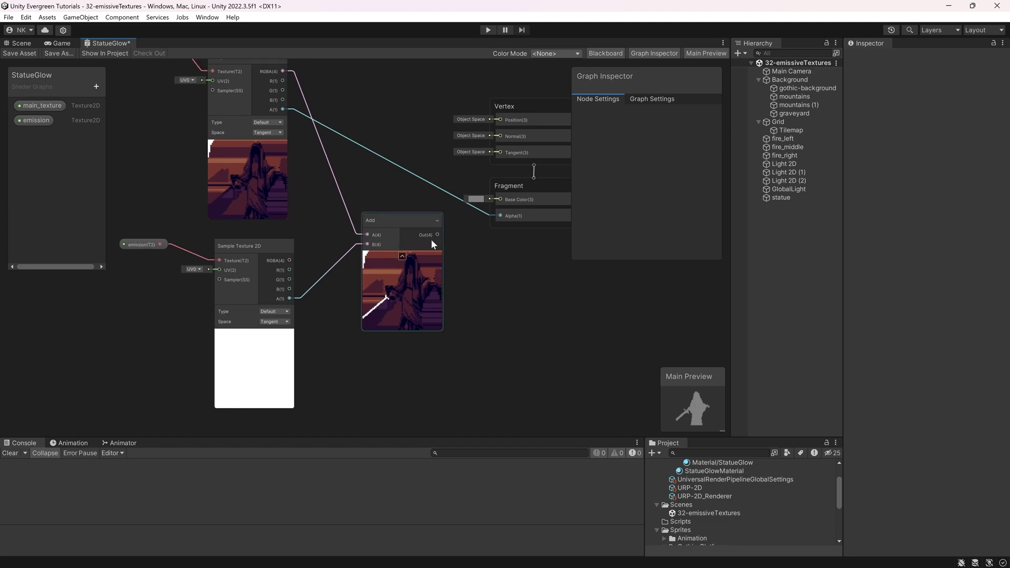
left_click_drag(437, 235, 439, 238)
left_click_drag(500, 202, 500, 203)
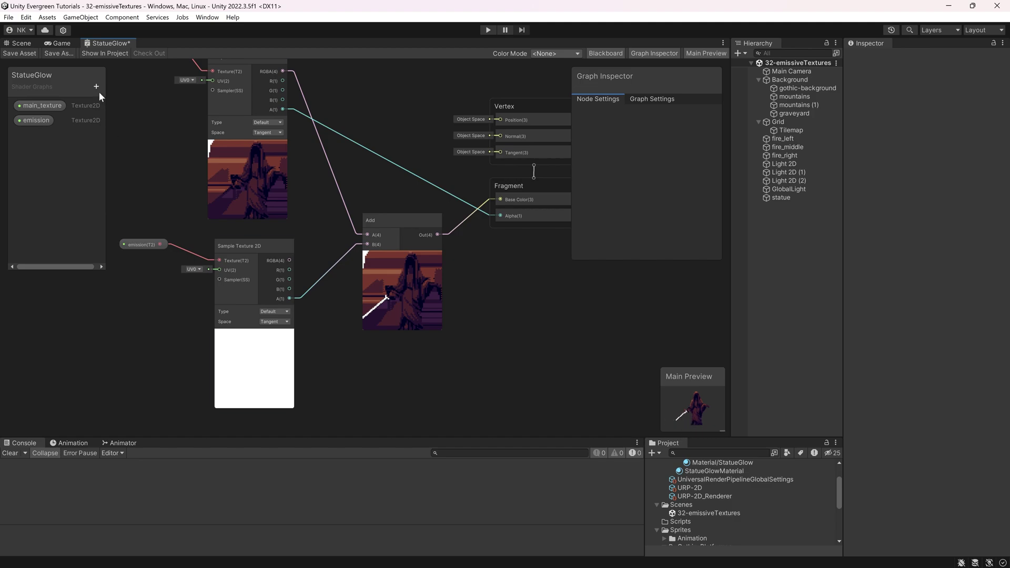
Save the StatueGlow graph and check the statue's sword in the Scene view.
left_click(16, 55)
left_click(20, 44)
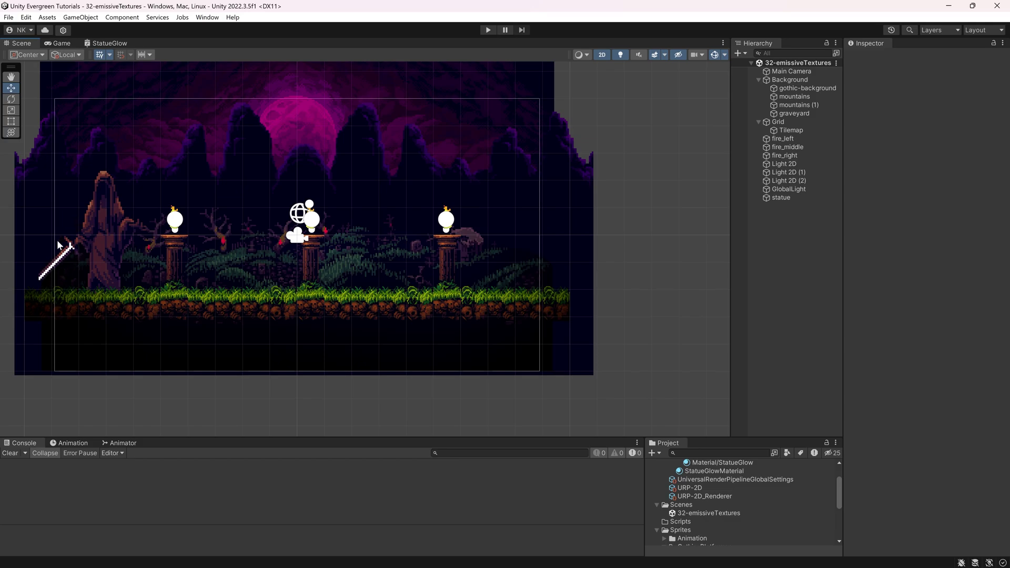
left_click(108, 42)
middle_click_drag(193, 333, 174, 341)
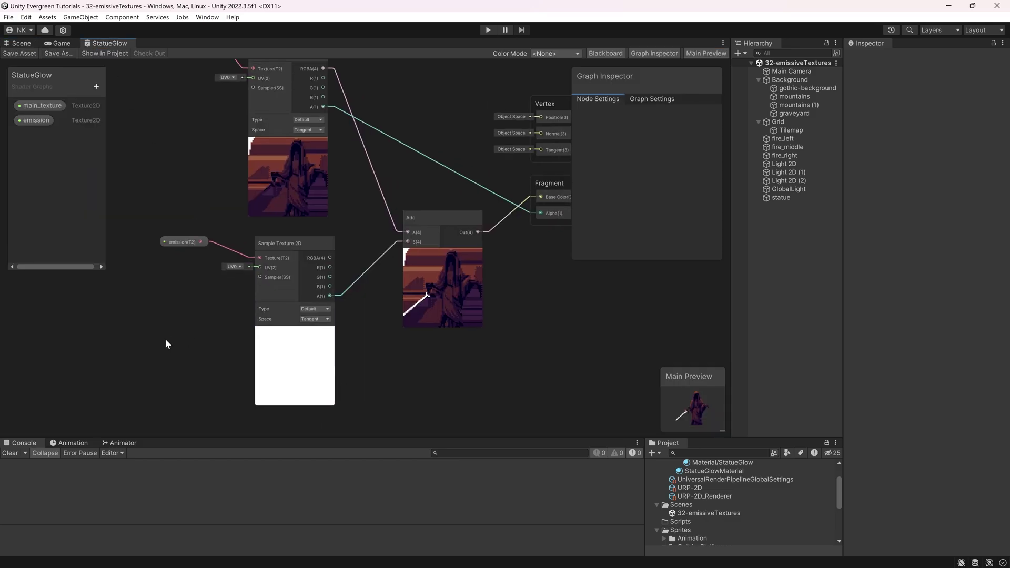
left_click(21, 44)
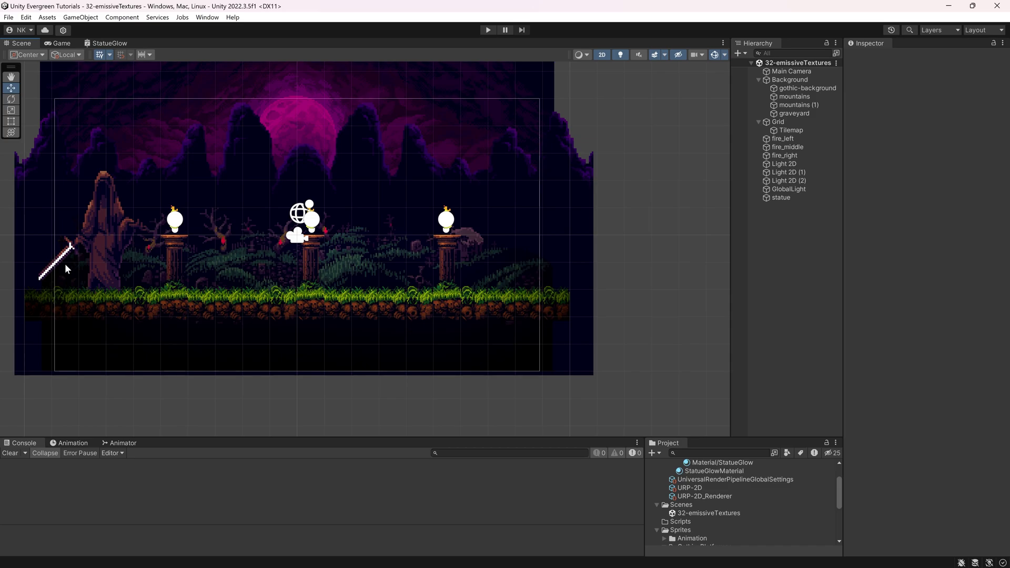
Add a Global Volume to the scene and create a new volume profile for it.
left_click_drag(731, 247, 677, 247)
middle_click_drag(366, 248, 415, 242)
right_click(706, 225)
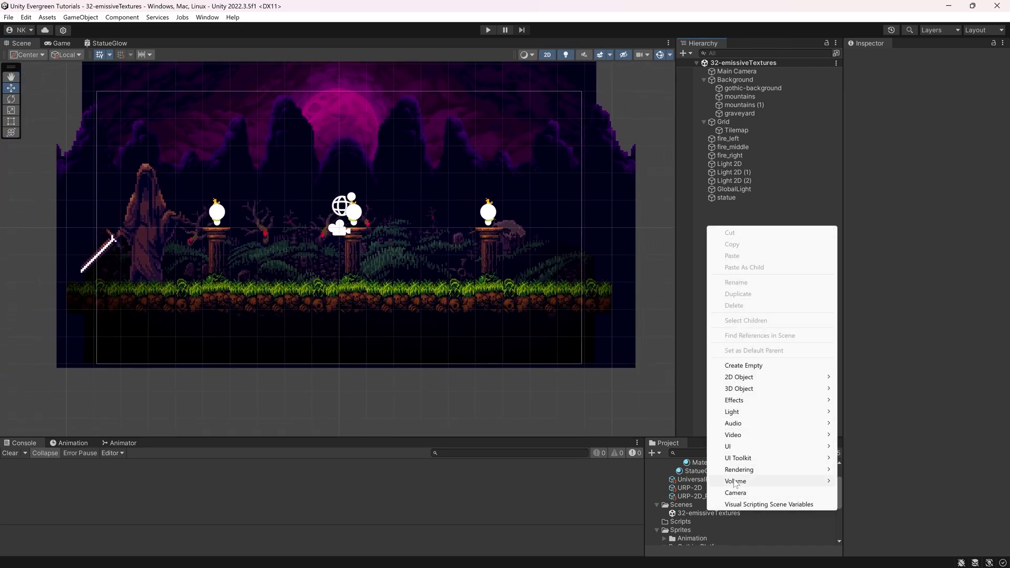
mouse_move(737, 482)
left_click(875, 483)
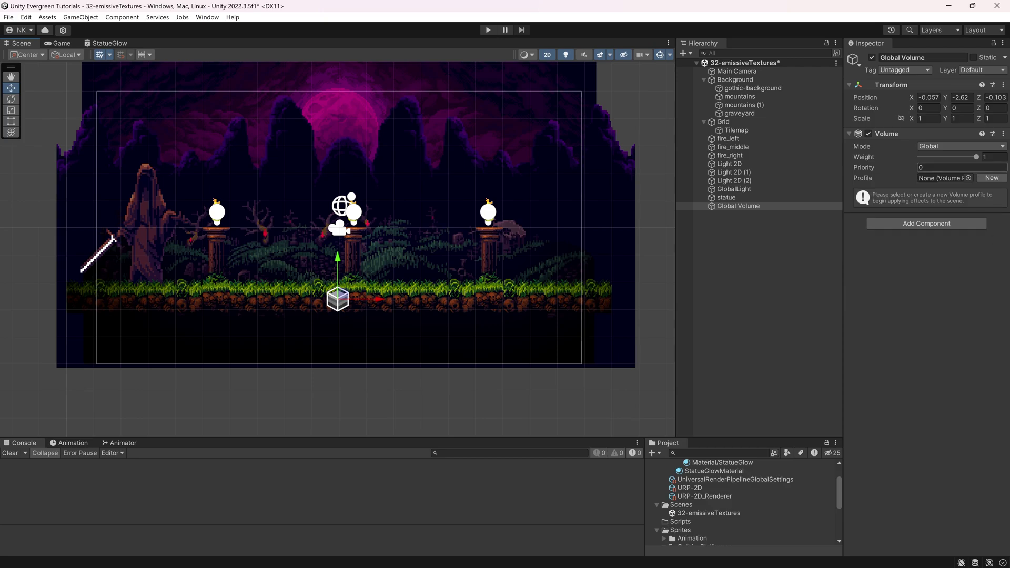
left_click(992, 178)
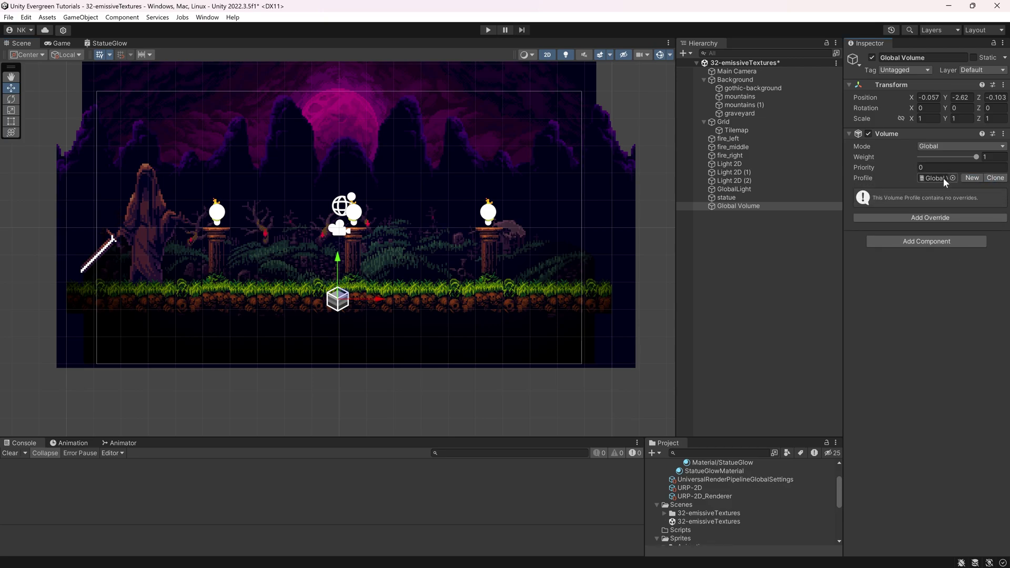
Add a post-processing Bloom override to the Global Volume and enable its Threshold and Intensity settings.
scroll(693, 500, "down", 5)
scroll(694, 510, "up", 5)
left_click(927, 218)
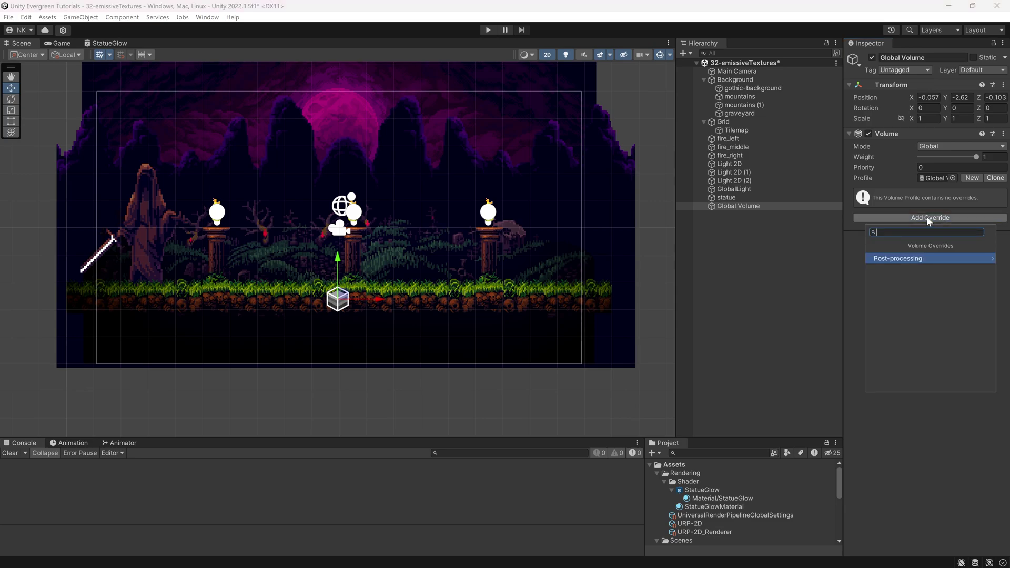
left_click(905, 259)
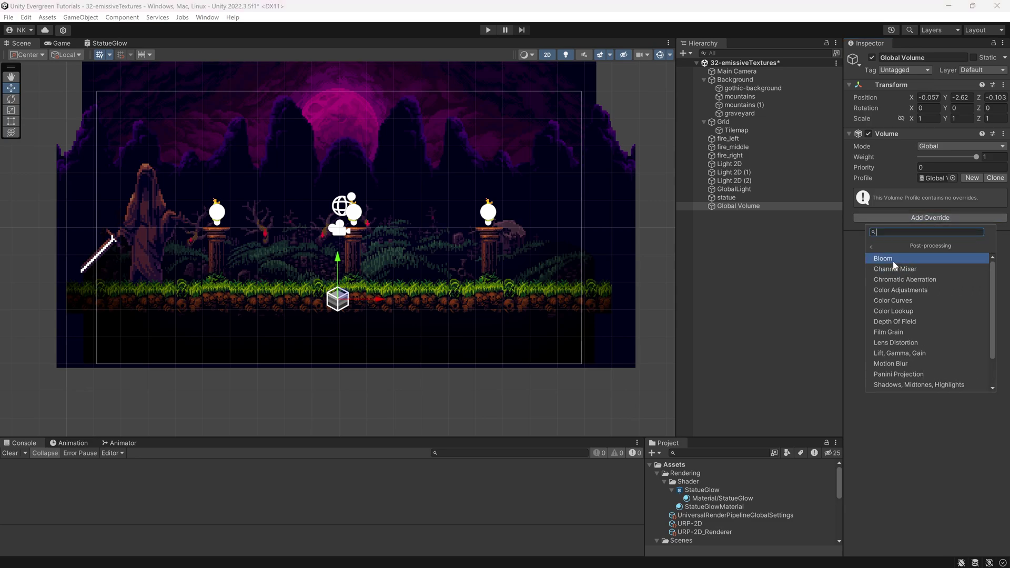
left_click(884, 259)
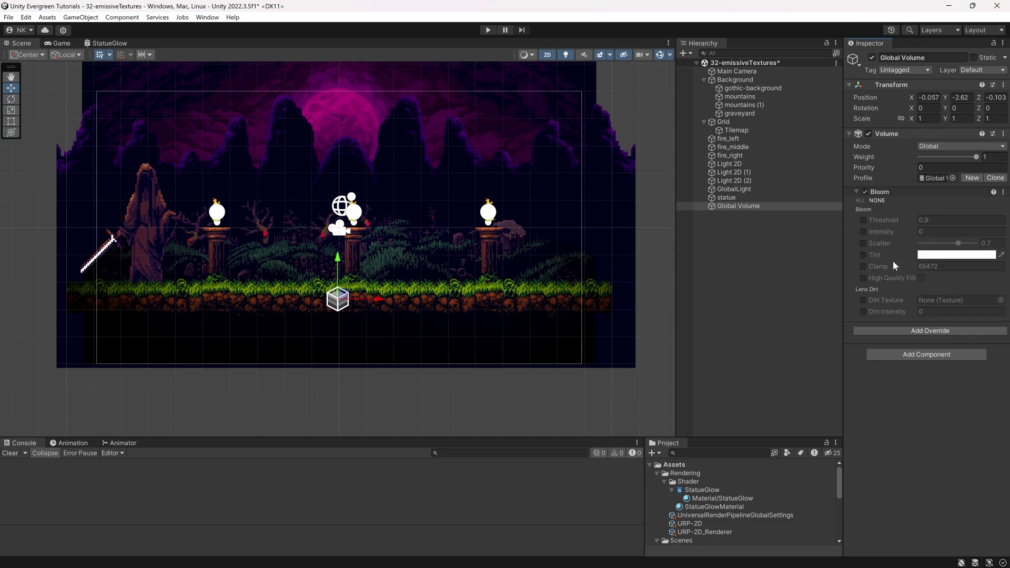
left_click(862, 220)
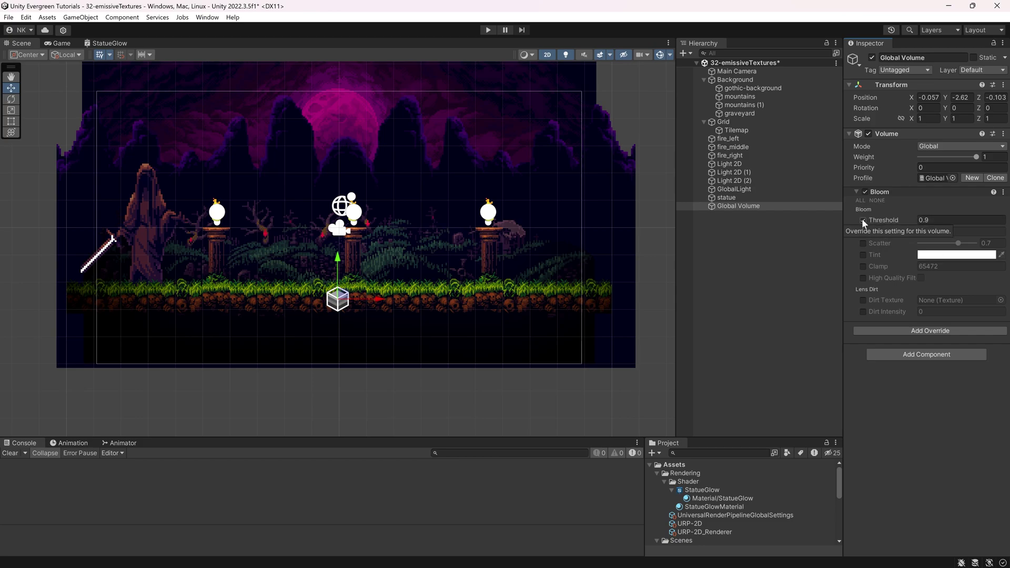
left_click(863, 232)
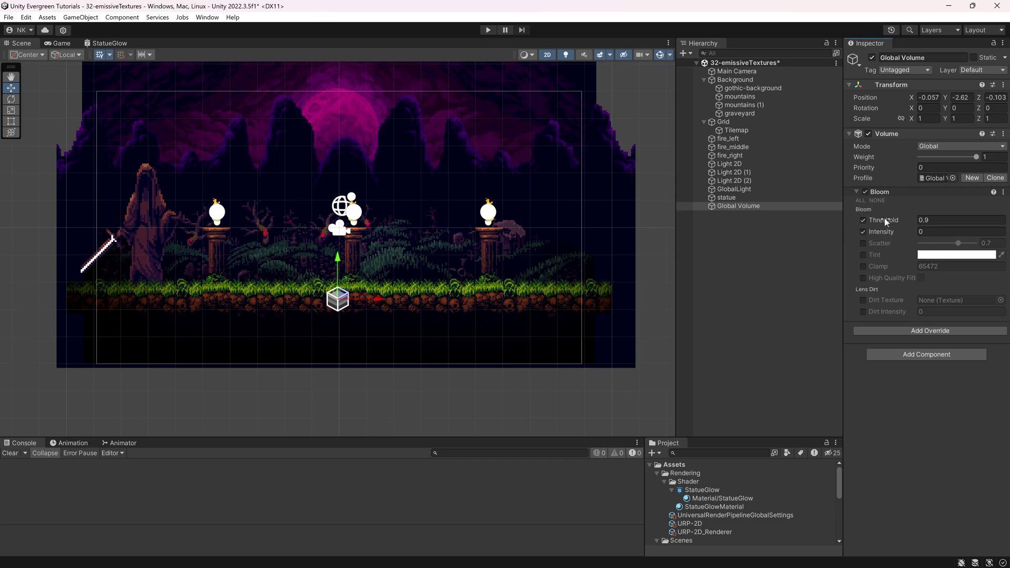
Adjust the Bloom override to a Threshold of 0.4 and an Intensity of 5.11.
left_click_drag(882, 231, 910, 234)
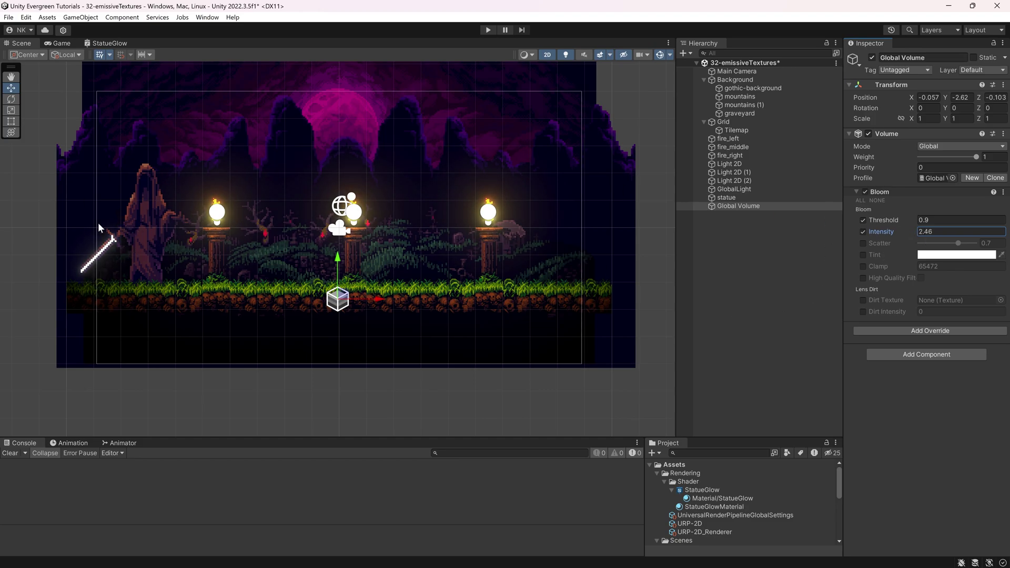
left_click_drag(879, 227, 120, 241)
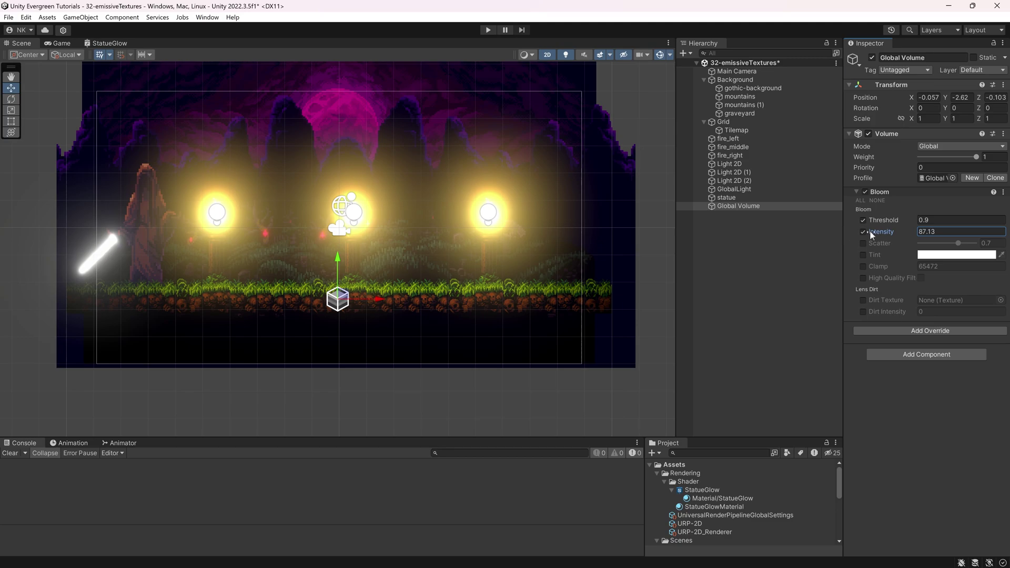
mouse_move(885, 221)
left_mouse_down()
mouse_move(896, 224)
mouse_move(887, 235)
left_mouse_up()
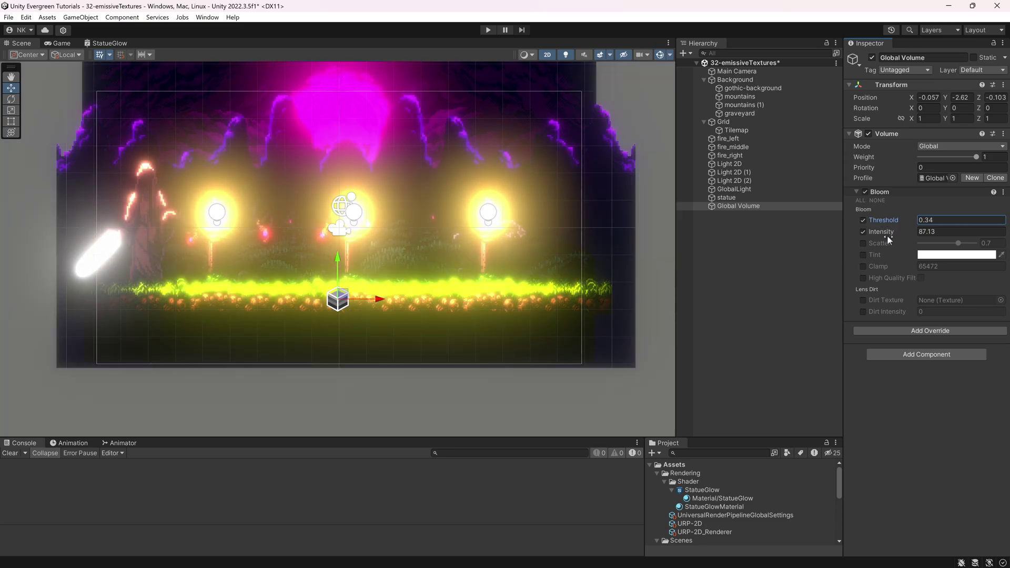
left_click_drag(876, 233, 474, 345)
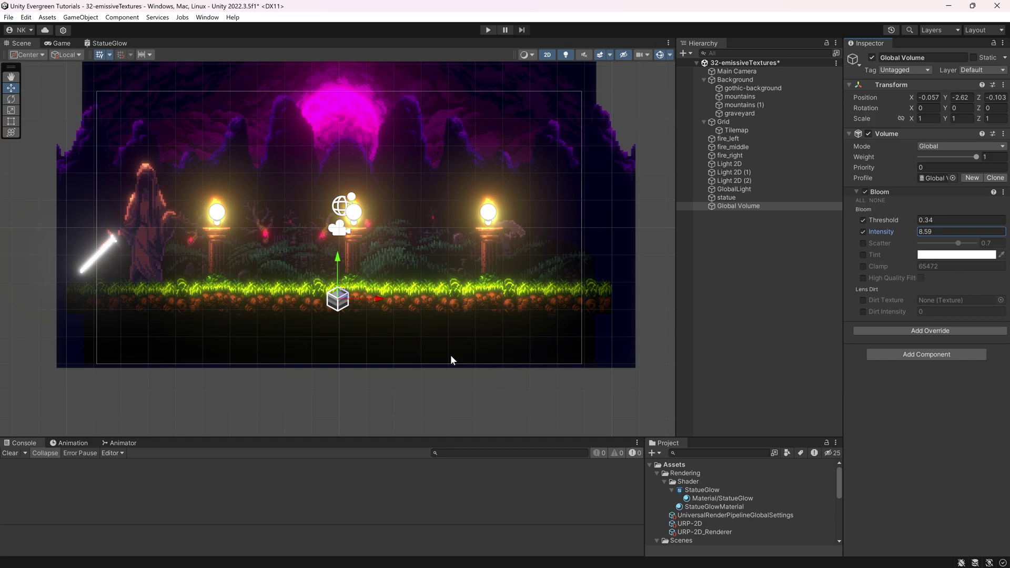
left_click_drag(885, 232, 887, 220)
left_click(888, 231)
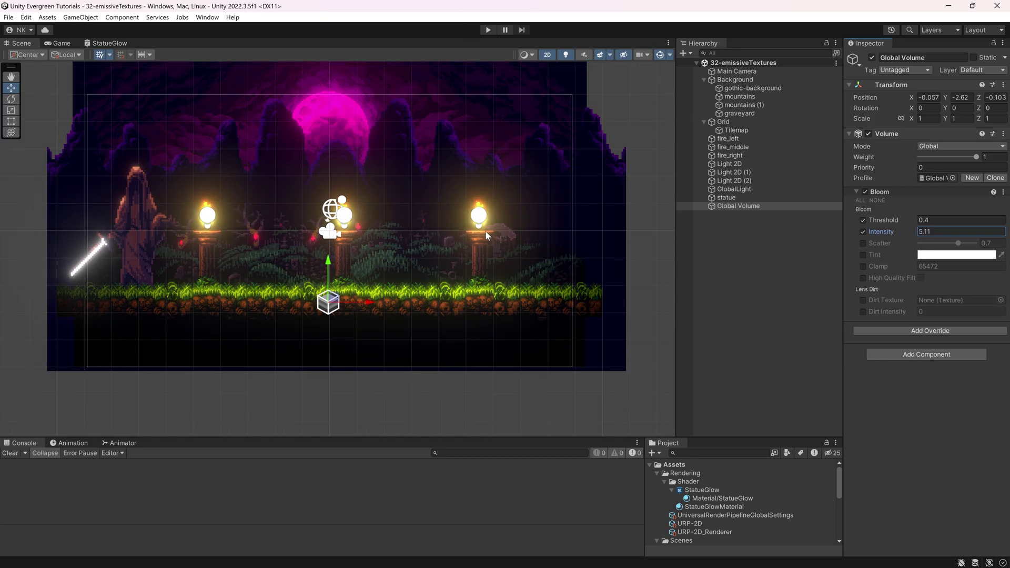
middle_click_drag(402, 217, 417, 223)
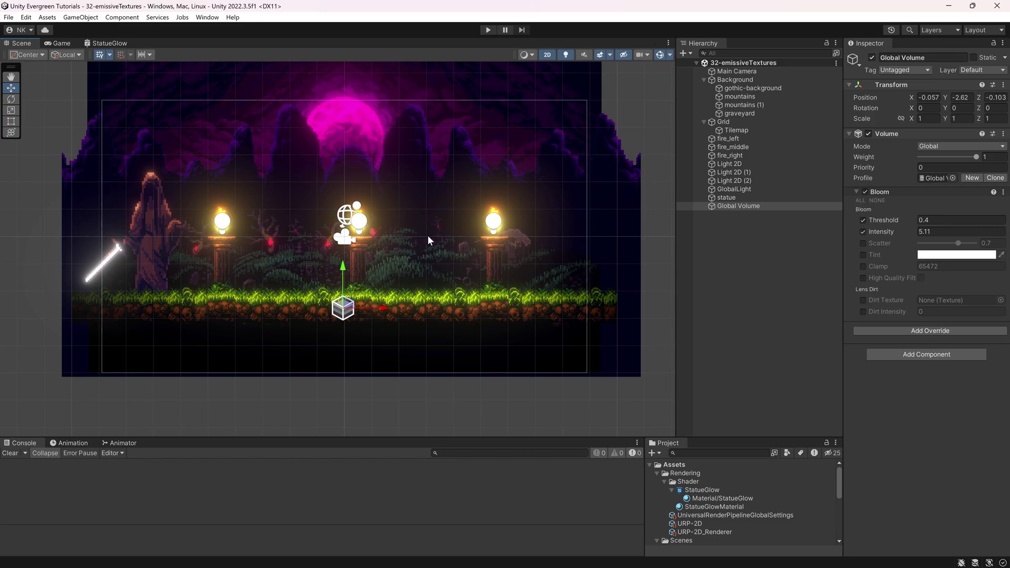
Enable Post Processing in the Main Camera's rendering settings.
left_click(735, 207)
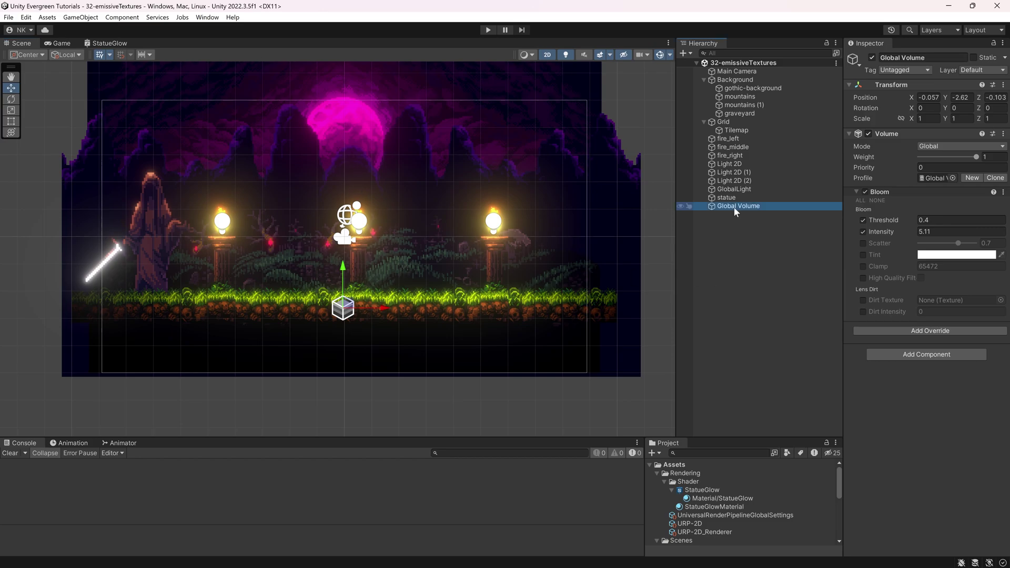
left_click(733, 72)
left_click(893, 132)
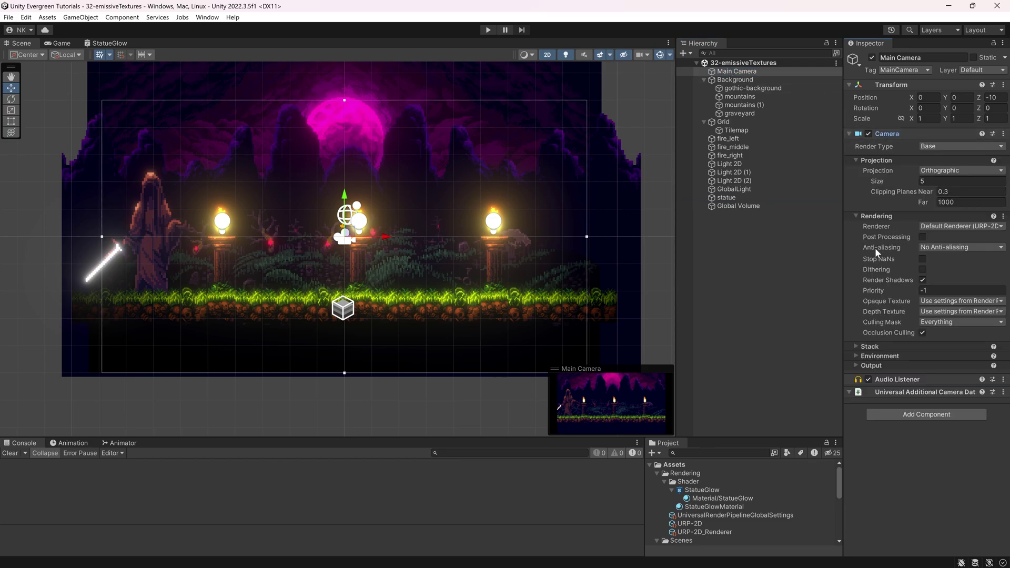
left_click(922, 237)
left_click(883, 218)
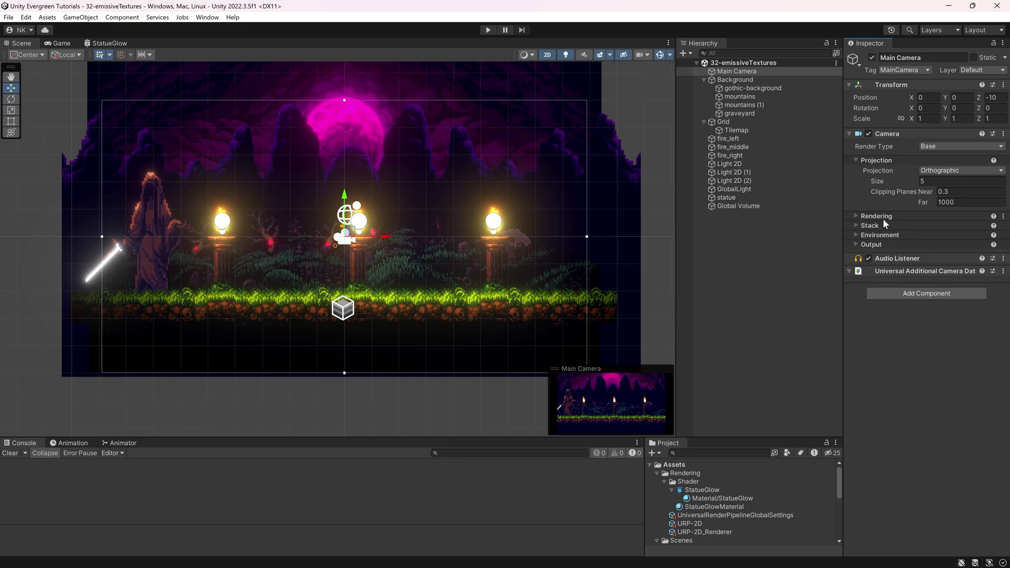
Fine-tune the Global Volume's Bloom settings for a stronger glow, and play-test the scene.
left_click(740, 207)
left_click_drag(888, 227, 889, 222)
left_click(717, 254)
left_click(488, 30)
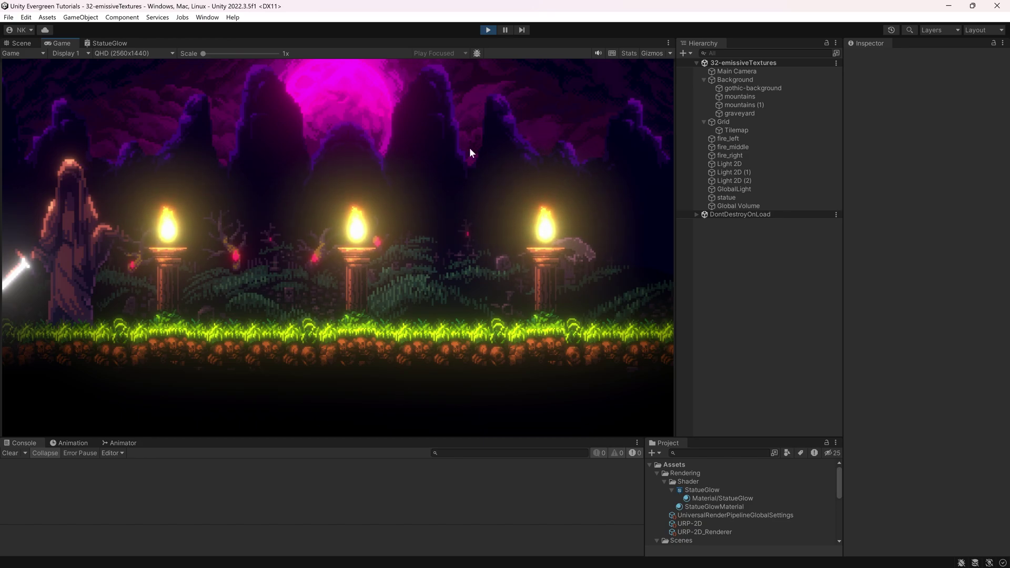
left_click(488, 30)
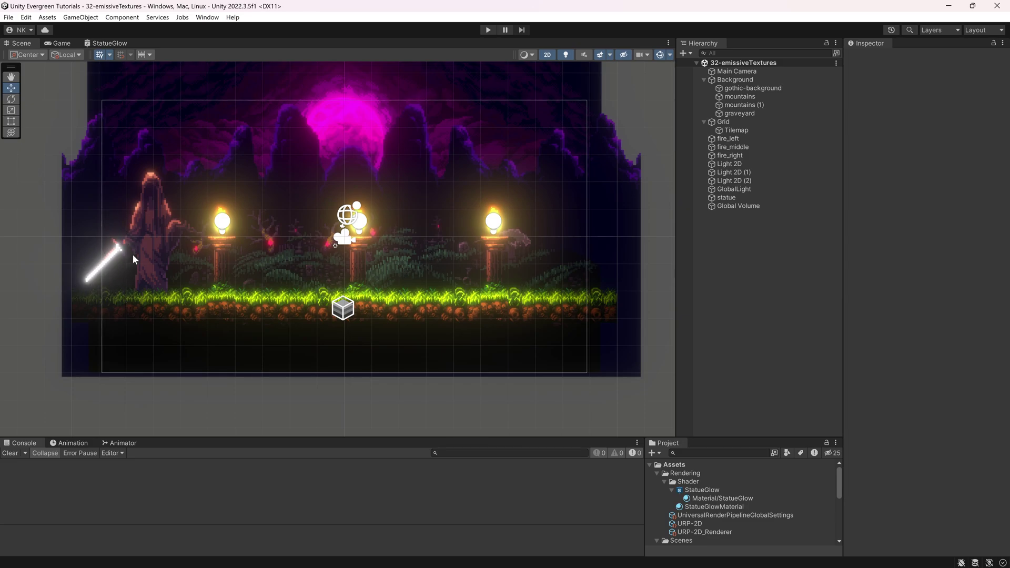
Add a Color property to the StatueGlow shader graph and show its settings.
left_click(102, 46)
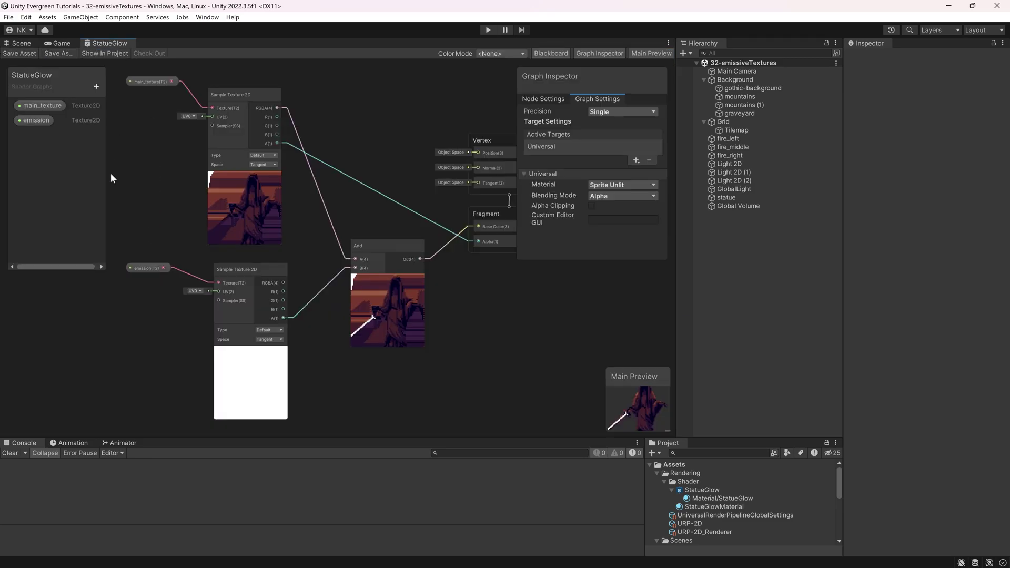
left_click(95, 87)
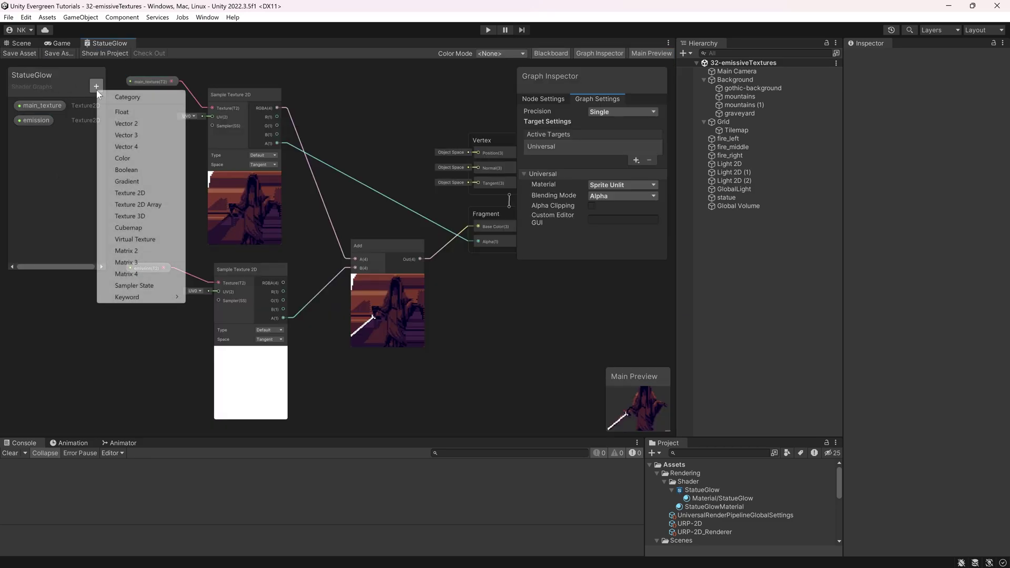
left_click(120, 153)
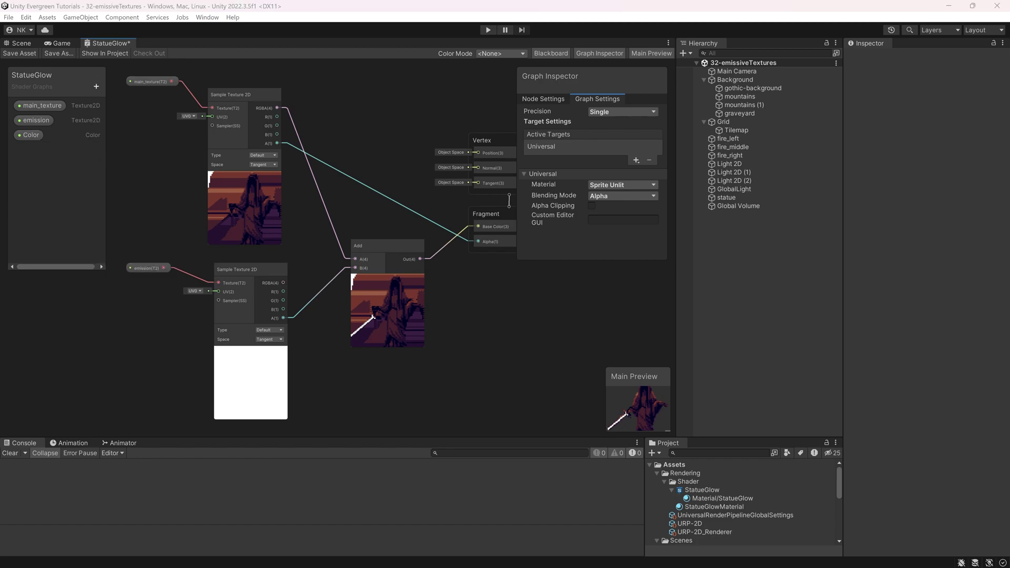
left_click(33, 137)
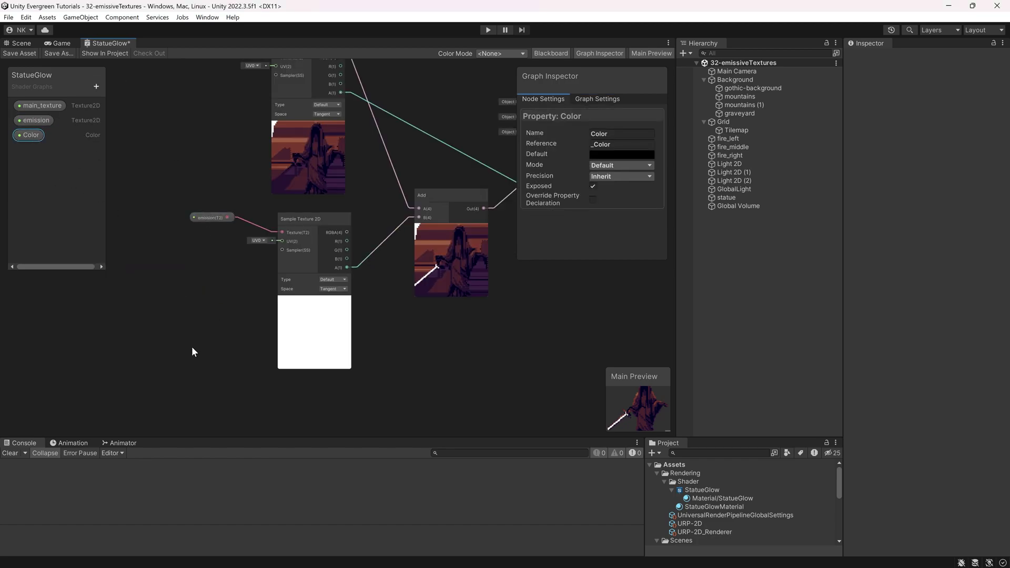
Move the emission property and its Sample Texture 2D node away from the Add node, and delete the connection between the sample and Add.
left_click_drag(200, 378, 288, 212)
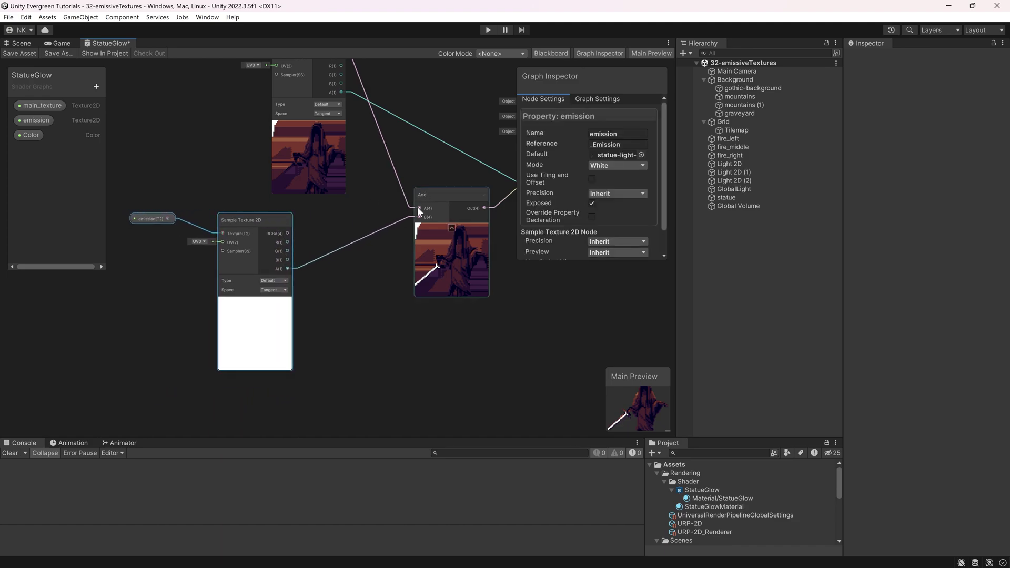
left_click(403, 310)
left_click(352, 243)
key("Delete")
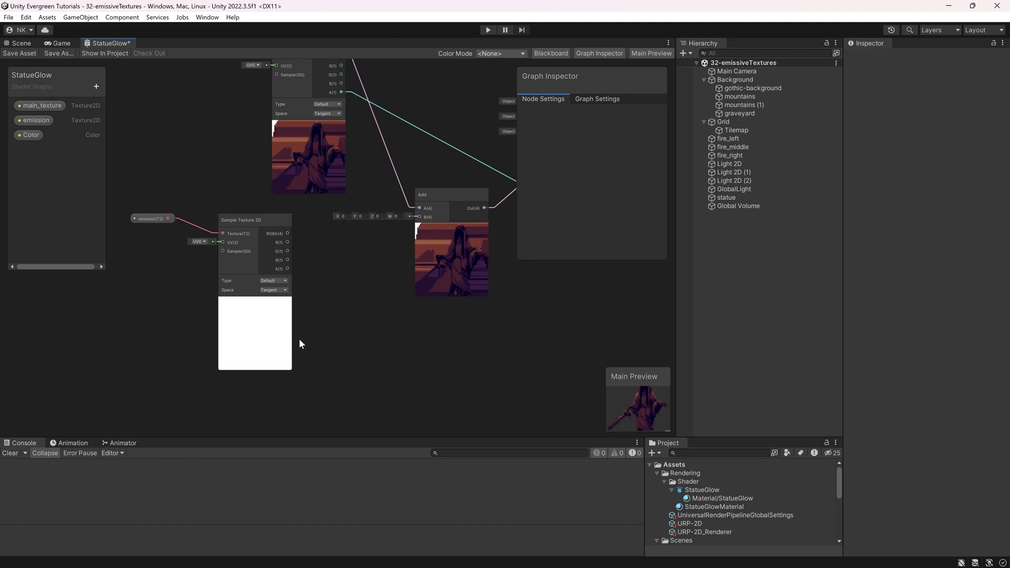
Place the Color property in the graph and multiply it with the emission sample's alpha output using a new Multiply node.
left_click_drag(29, 135, 336, 311)
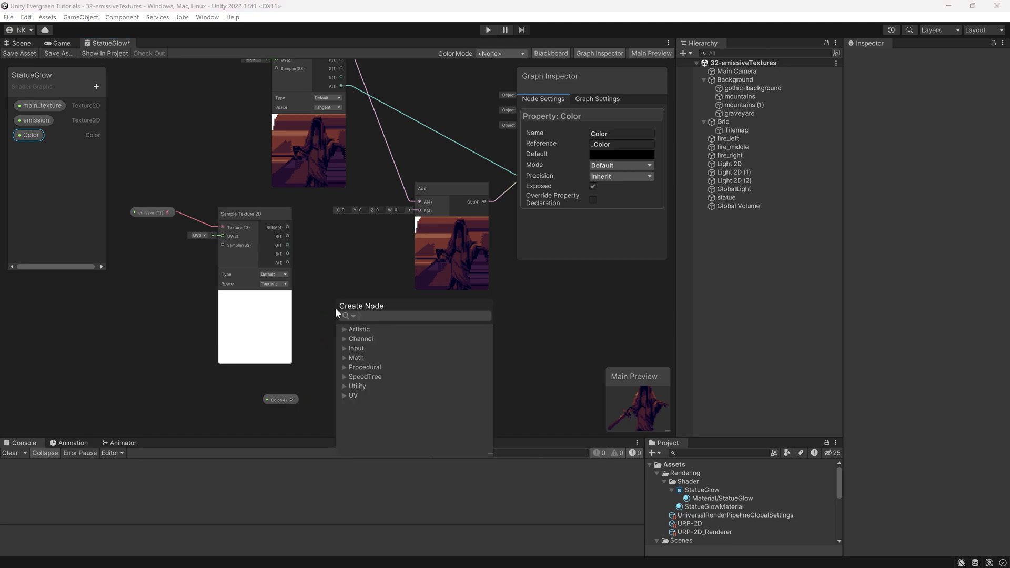
type("multi")
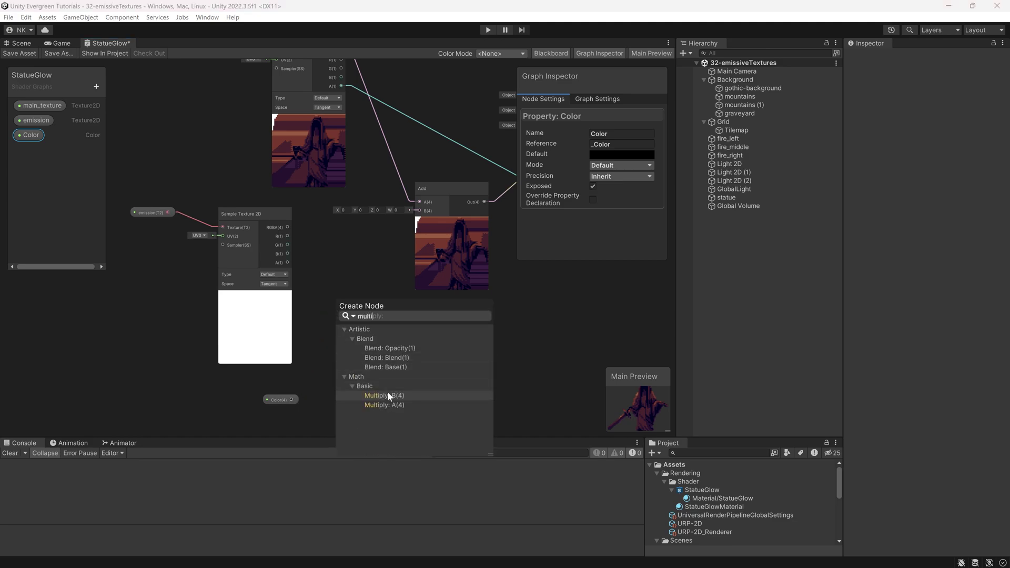
left_click(388, 393)
left_click_drag(288, 263, 334, 310)
left_click_drag(360, 293, 348, 244)
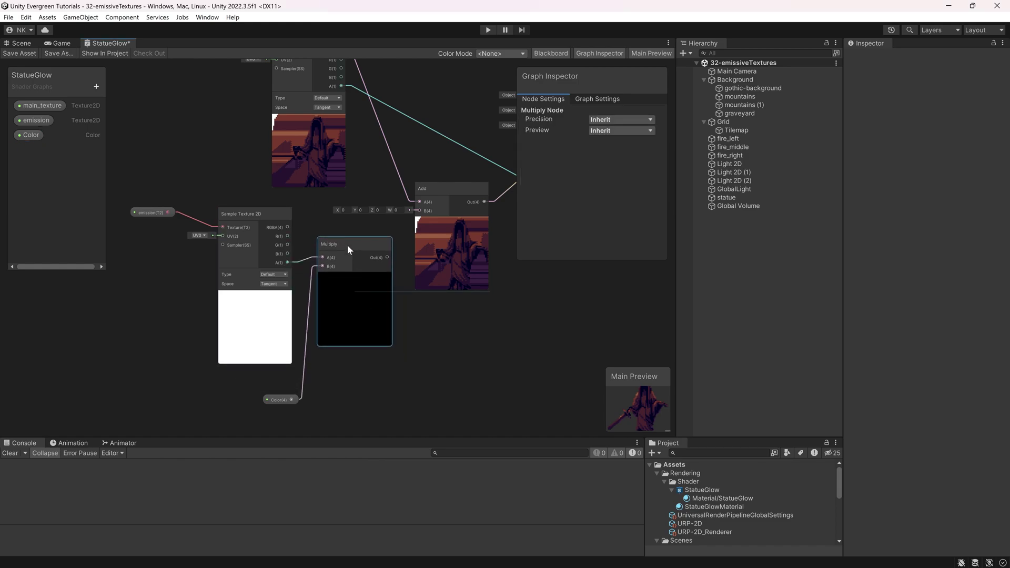
Set the Color property's default to red (FF2121).
left_click(268, 400)
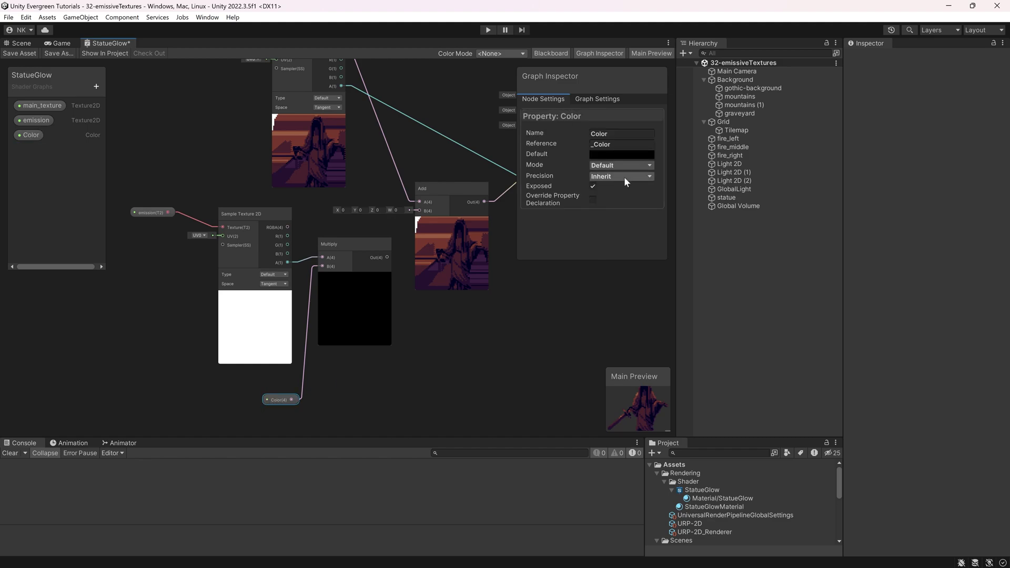
left_click(623, 155)
left_click_drag(690, 223, 706, 210)
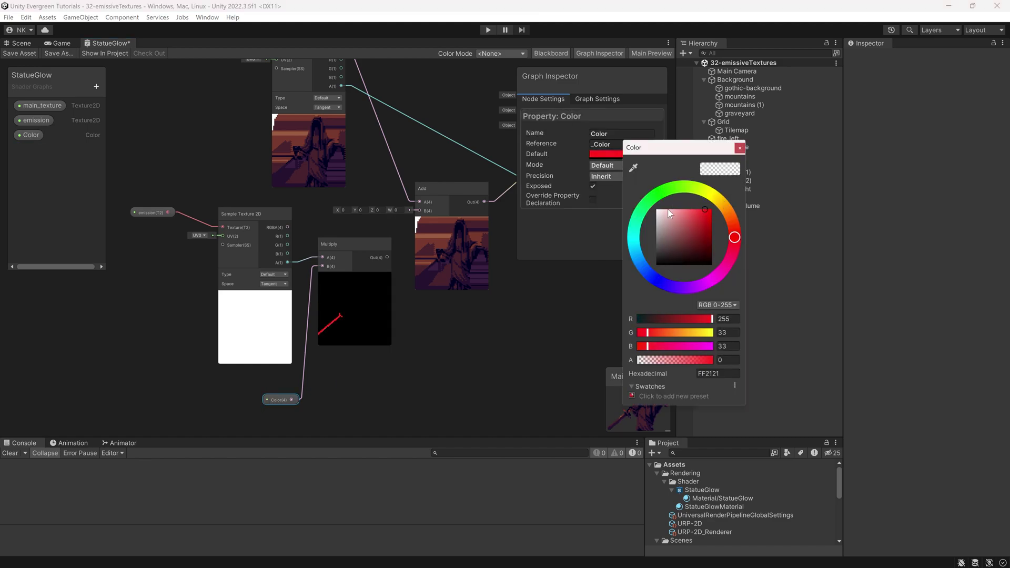
left_click(741, 148)
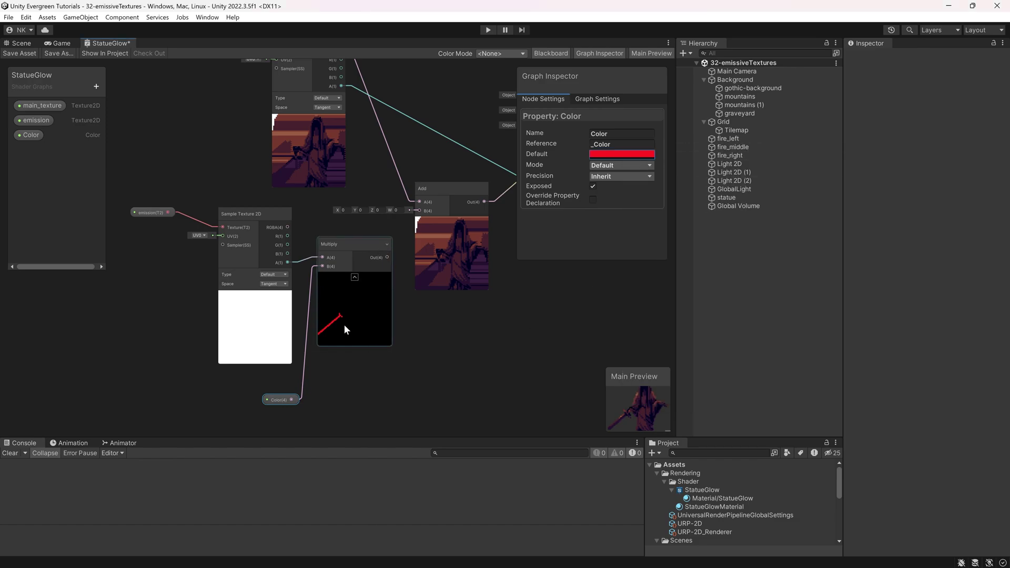
Connect the Multiply output to the Add node's B input, save the shader graph and return to the scene.
left_click_drag(388, 257, 419, 211)
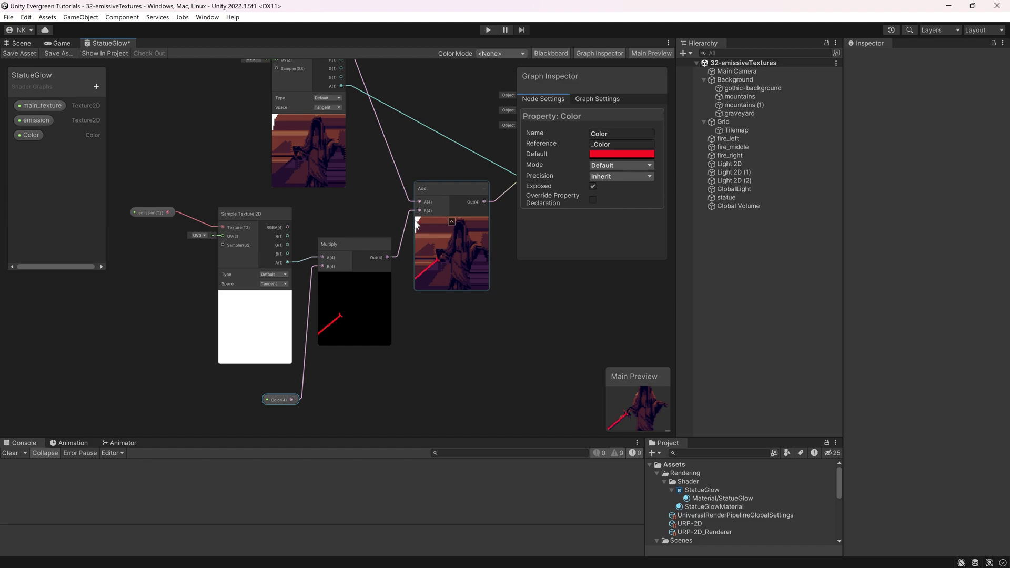
left_click(422, 273)
left_click(466, 373)
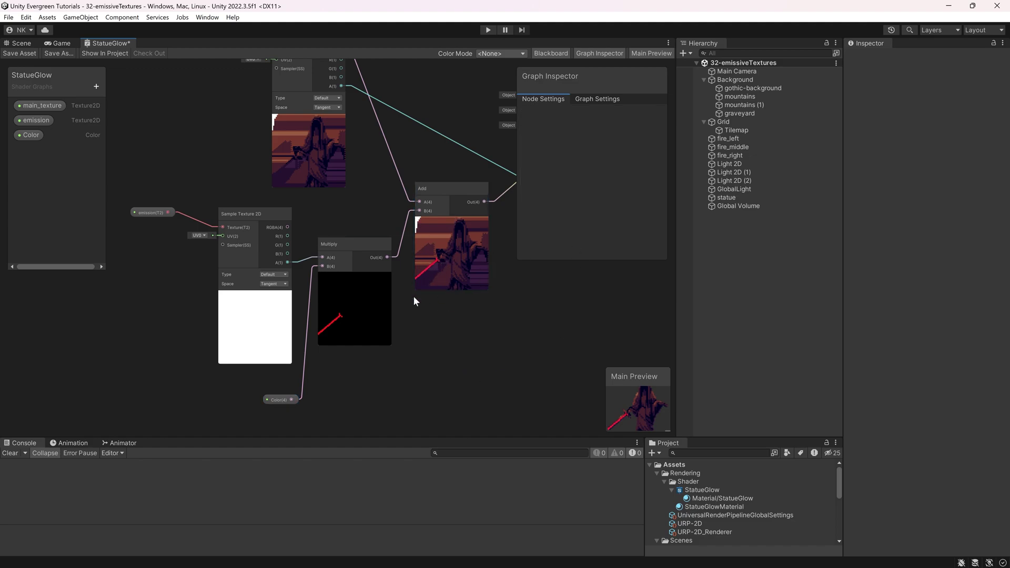
left_click(20, 43)
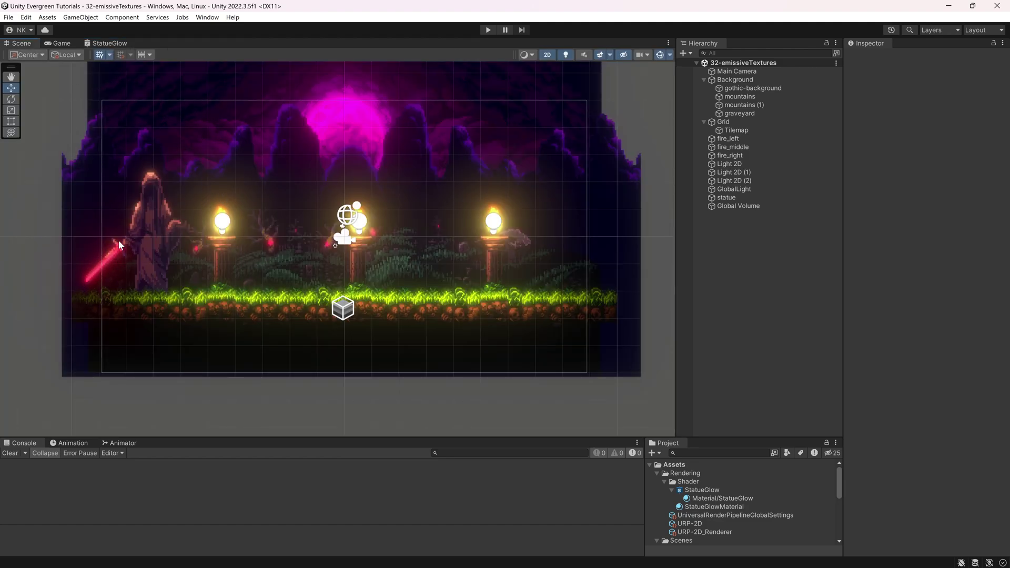
Assign StatueGlowMaterial as the material of the statue's Sprite Renderer.
left_click(665, 198)
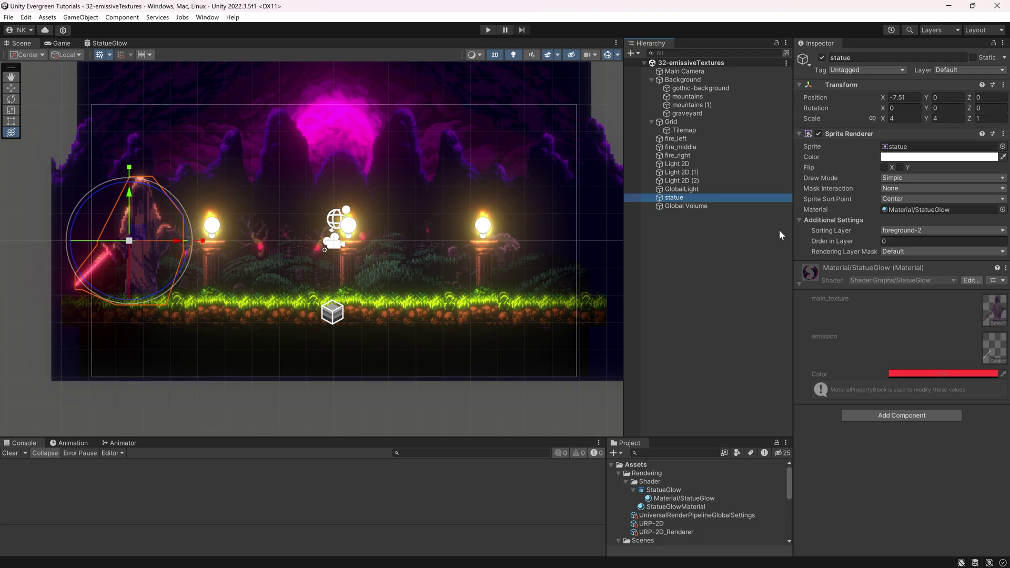
left_click(908, 210)
left_click(677, 506)
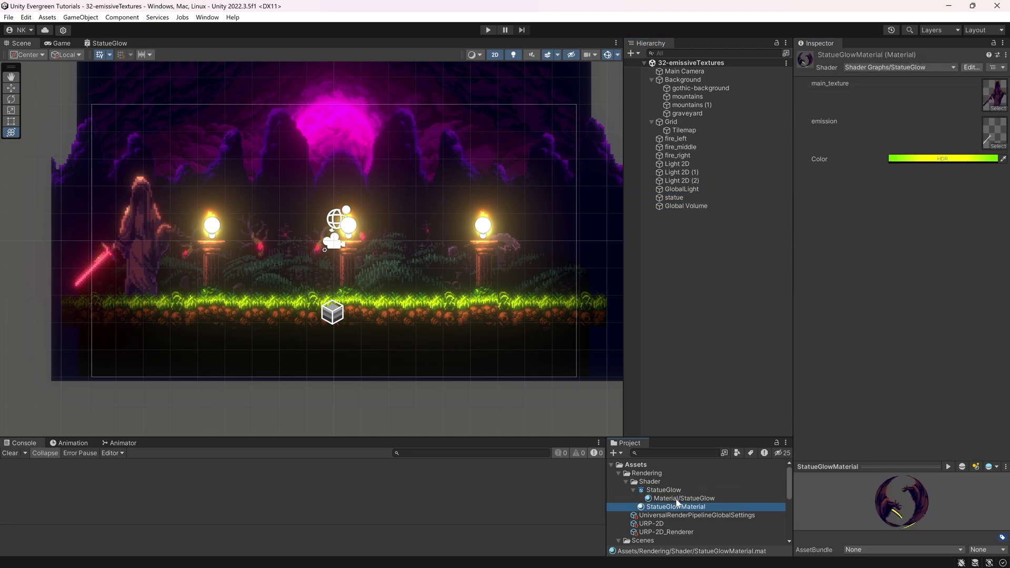
left_click(668, 491)
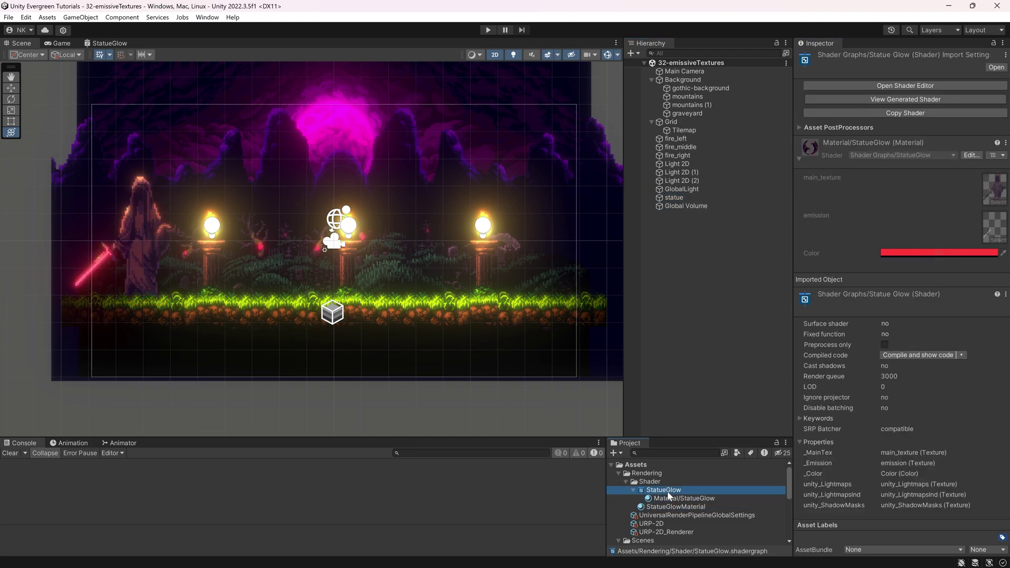
left_click(674, 197)
left_click(937, 210)
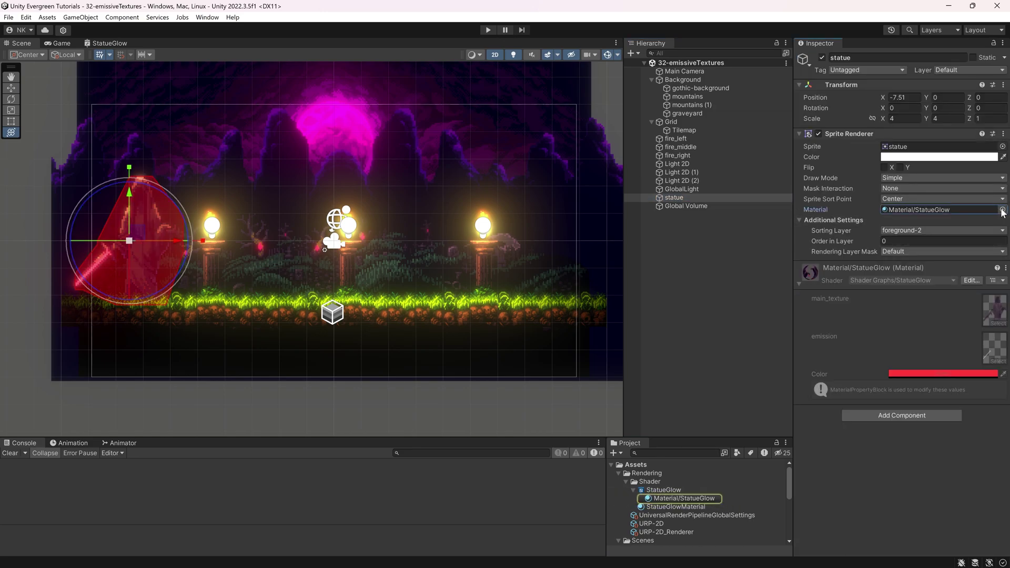
left_click(1003, 210)
left_click(848, 257)
double_click(851, 248)
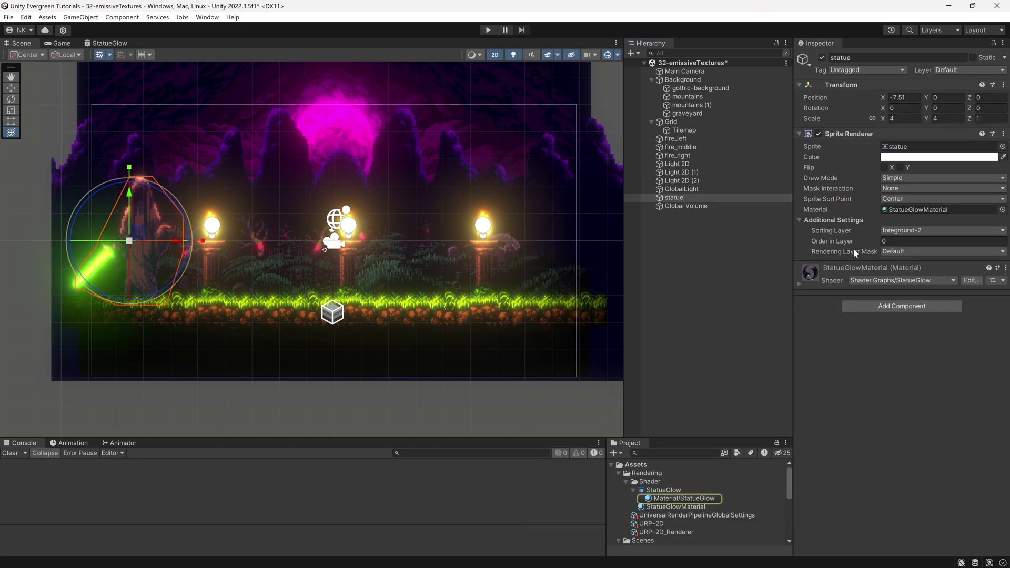
Change StatueGlowMaterial's HDR Color to a warm pale orange for the sword glow.
left_click(671, 507)
left_click(930, 158)
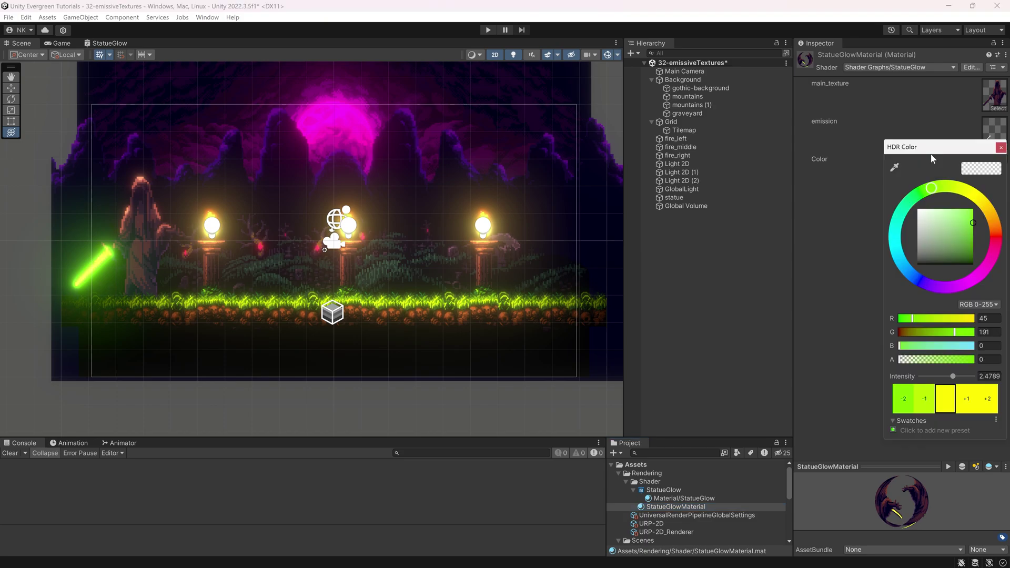
left_click_drag(948, 213, 964, 236)
left_click_drag(960, 196, 1005, 248)
left_click_drag(971, 217, 911, 242)
left_click_drag(985, 214, 989, 211)
left_click(1001, 148)
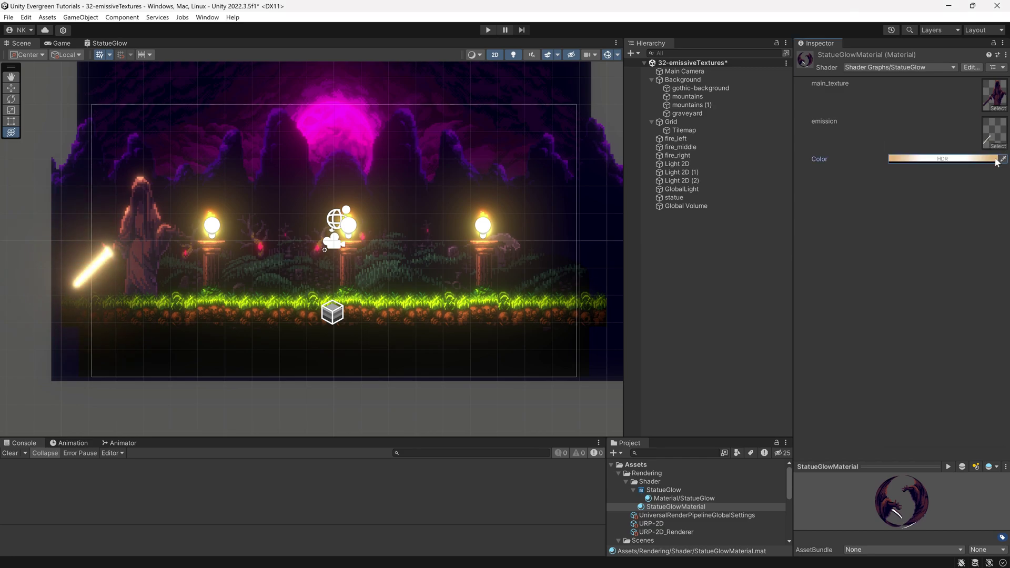
Set the Global Volume's Bloom Threshold to 0.42.
left_click(711, 198)
left_click(694, 206)
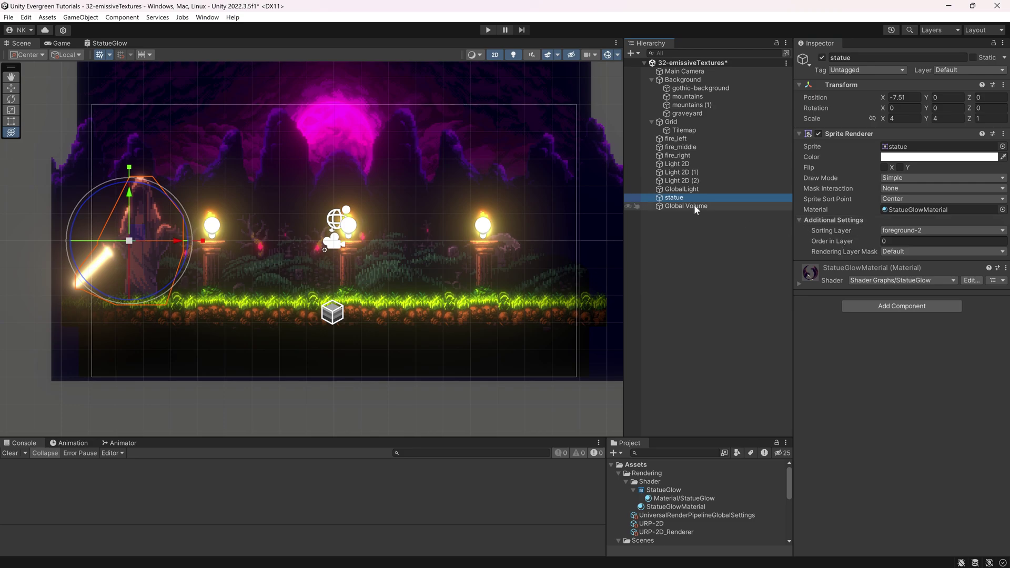
left_click_drag(847, 231, 776, 235)
left_click(835, 219)
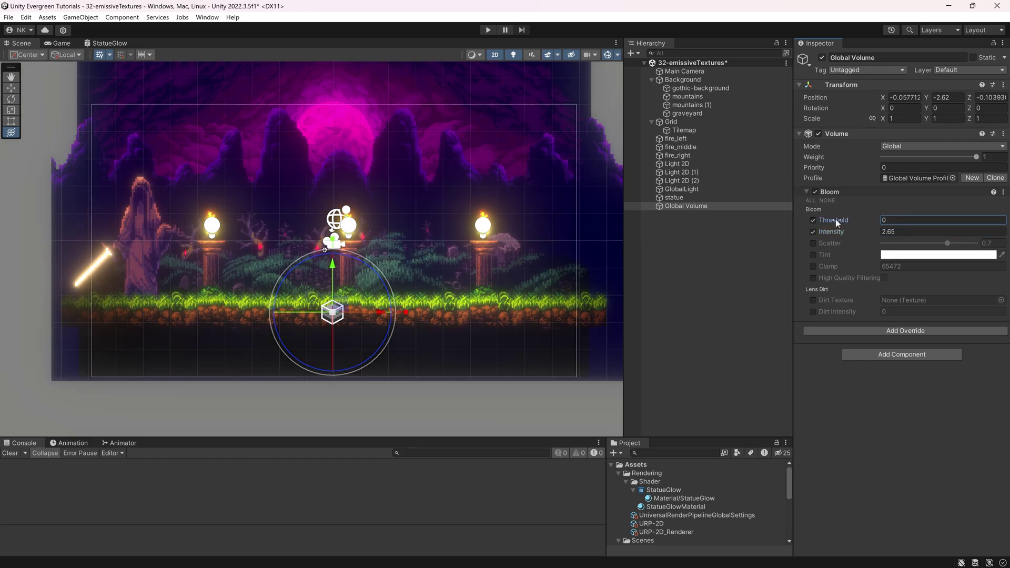
left_click_drag(836, 219, 895, 214)
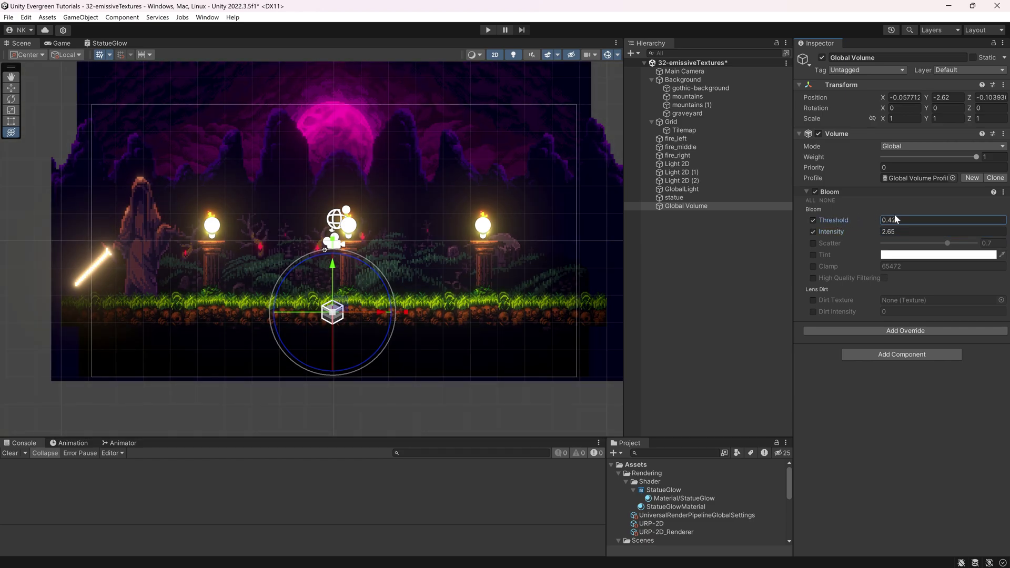
left_click(892, 221)
Try out a Tint color on the Bloom override.
left_click(938, 254)
left_click(941, 290)
left_click_drag(947, 319, 902, 279)
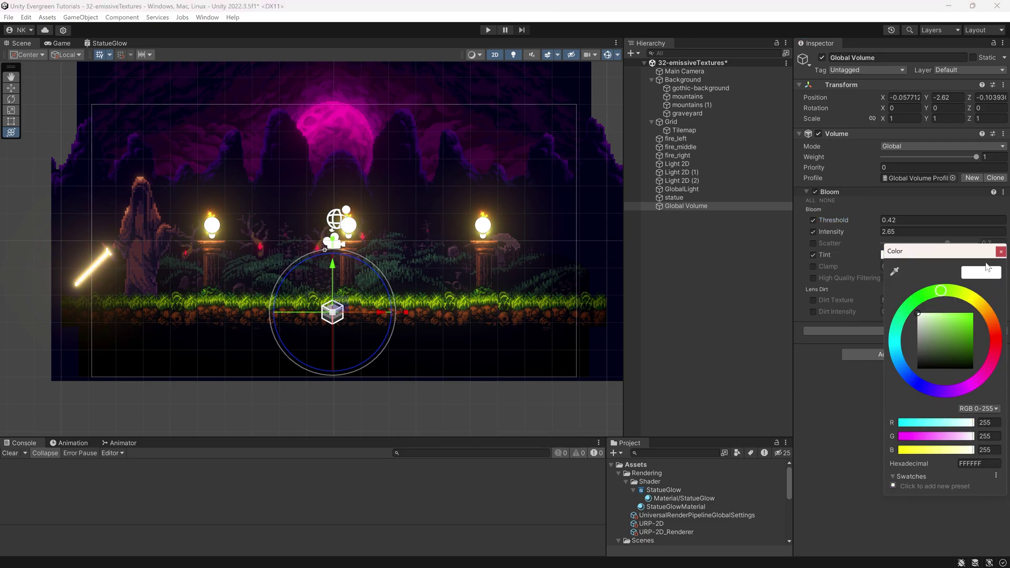
left_click(1002, 252)
left_click(815, 255)
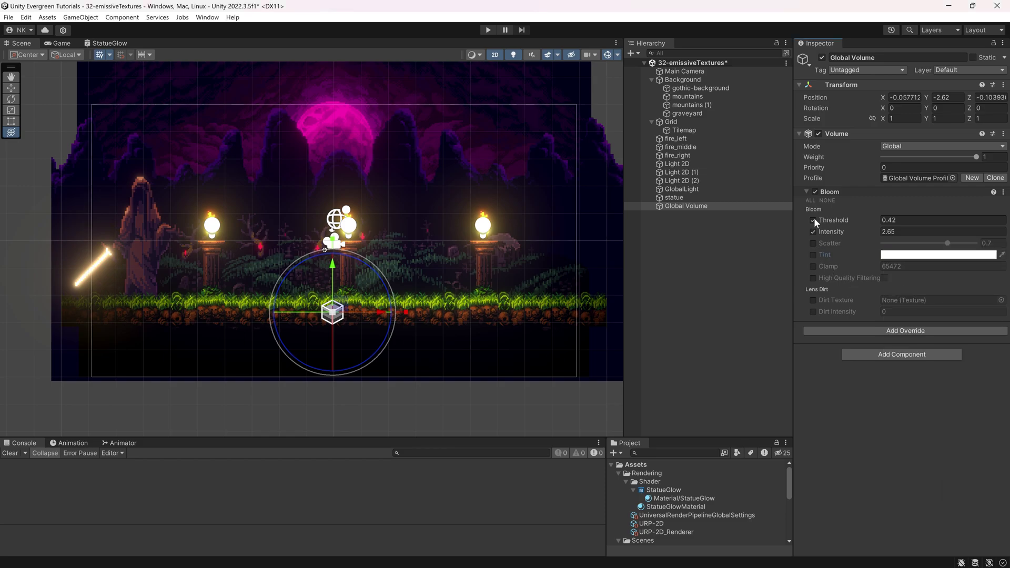
Save the scene and play-test the sword glow.
key("ctrl+s")
left_click(488, 30)
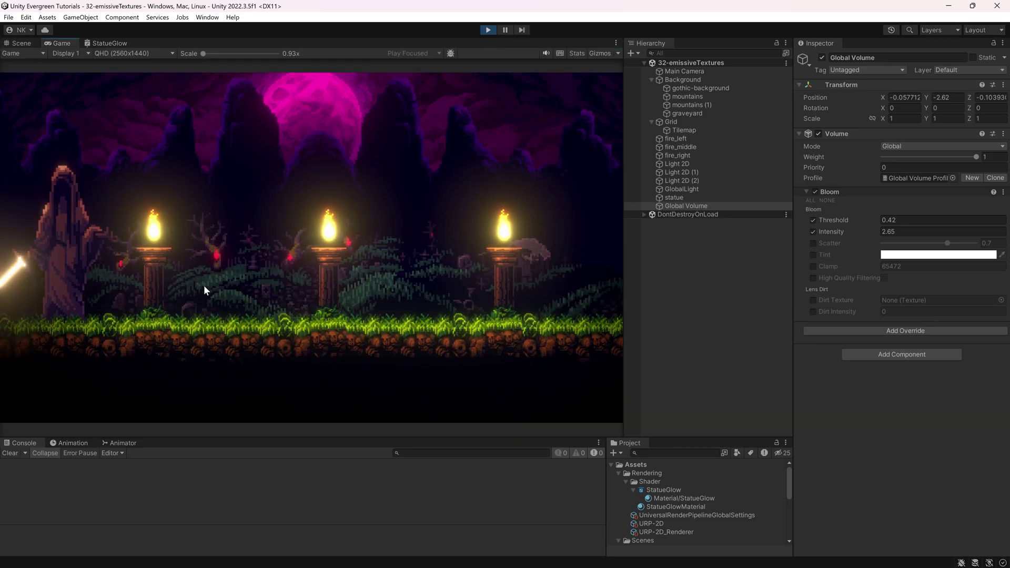
key("ctrl+p")
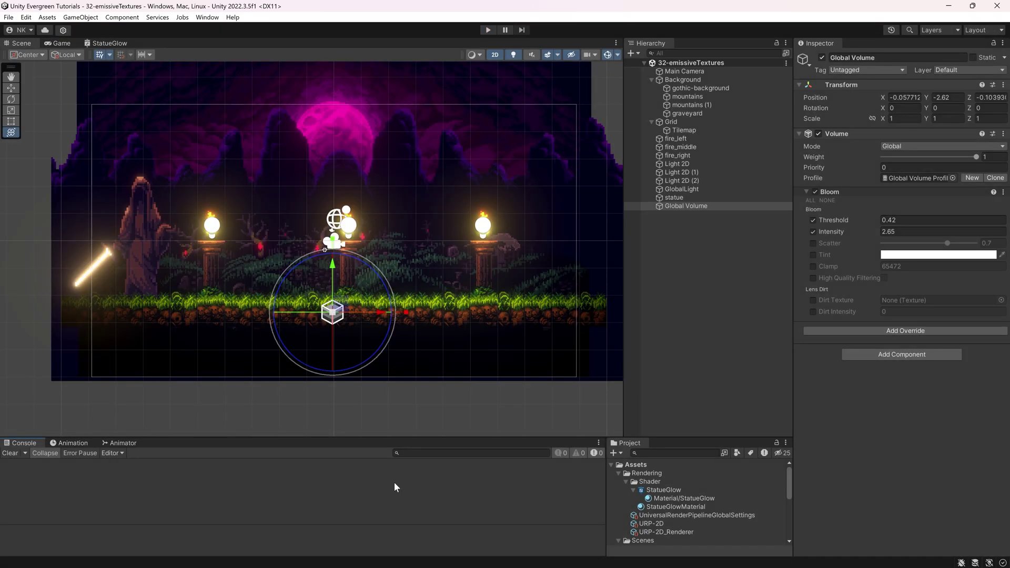